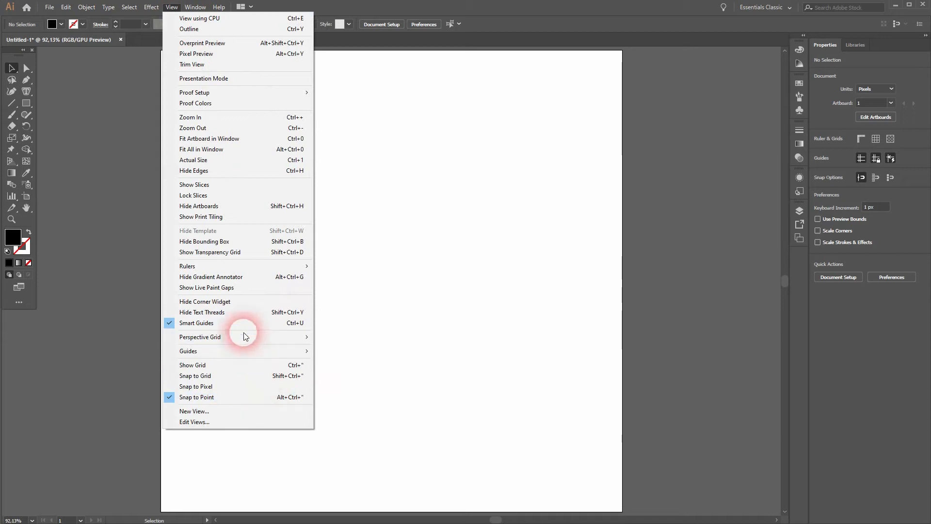
# Draw a tall rectangle about 60 by 339 px on the artboard with black fill and no stroke
pyautogui.click(101, 147)
pyautogui.click(59, 24)
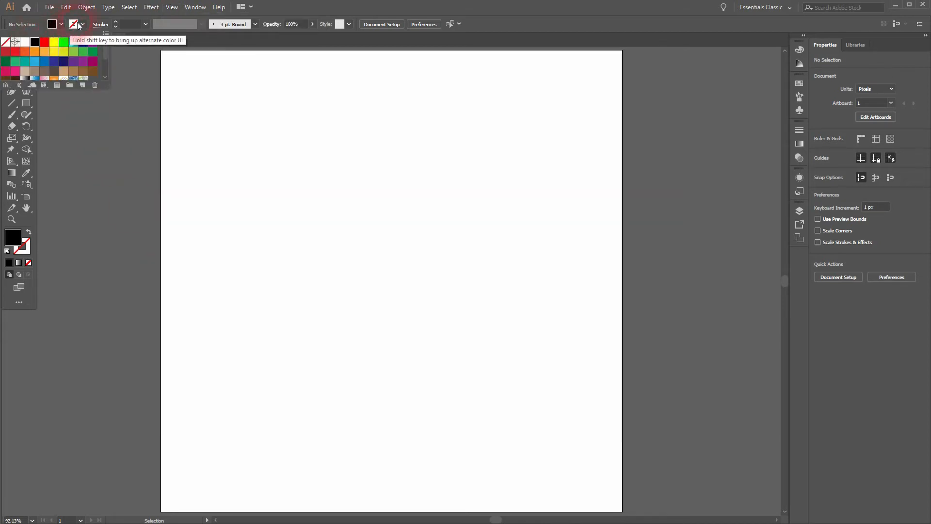
pyautogui.click(181, 164)
pyautogui.moveTo(27, 103); pyautogui.dragTo(58, 98)
pyautogui.moveTo(340, 189); pyautogui.dragTo(374, 382)
pyautogui.press('v')
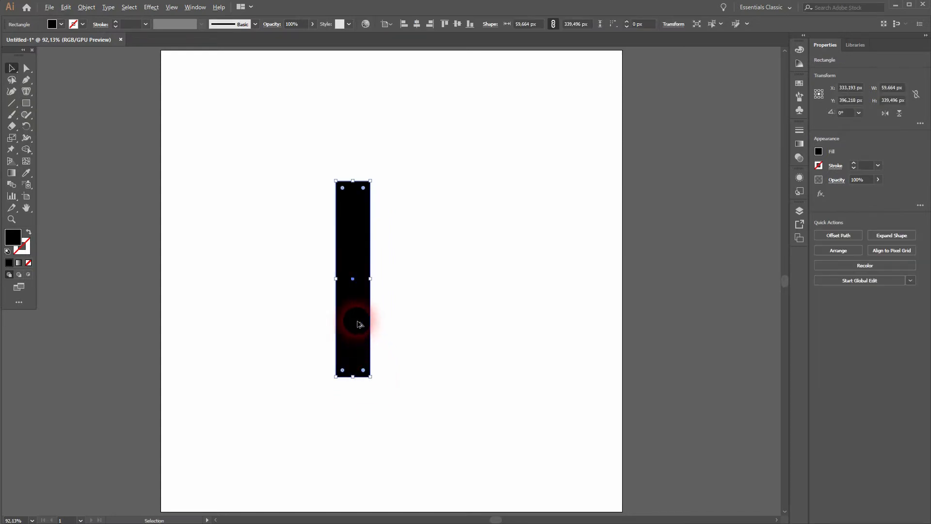
# Form a plus from the bar and a copy of it rotated 90°, both centred horizontally and vertically on the artboard
pyautogui.moveTo(358, 324); pyautogui.dragTo(466, 324)
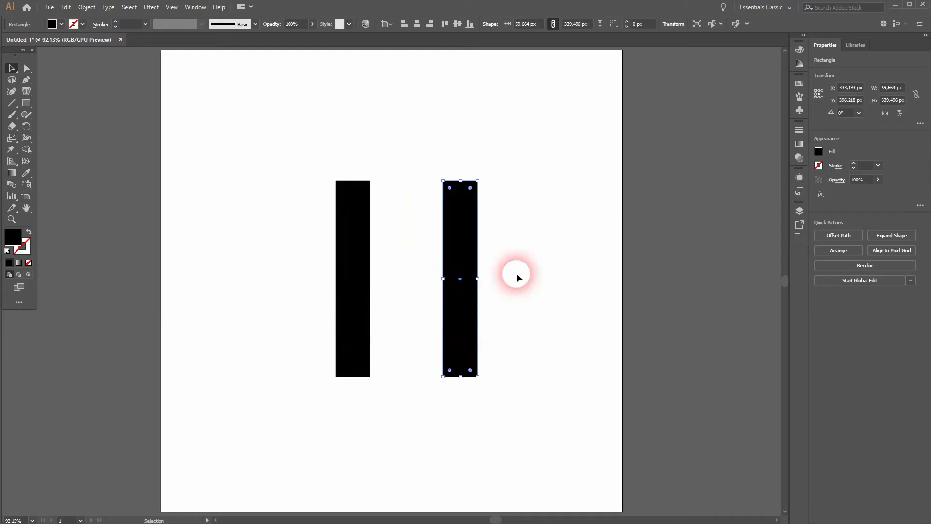
pyautogui.moveTo(483, 182); pyautogui.dragTo(369, 262)
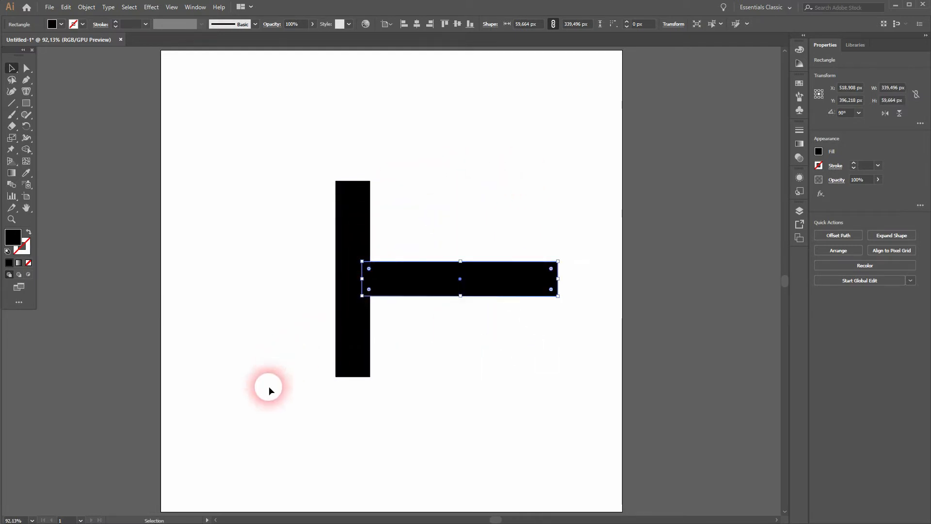
pyautogui.moveTo(271, 387); pyautogui.dragTo(562, 209)
pyautogui.click(417, 25)
pyautogui.click(457, 23)
pyautogui.click(575, 299)
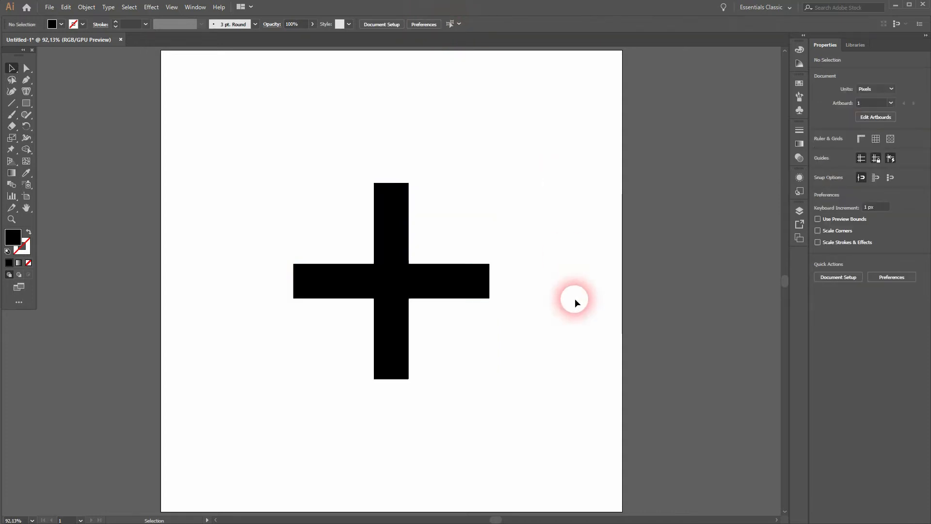
# Scale both bars down proportionally around their common centre until the plus is about 269 px wide and tall
pyautogui.moveTo(316, 396); pyautogui.dragTo(514, 242)
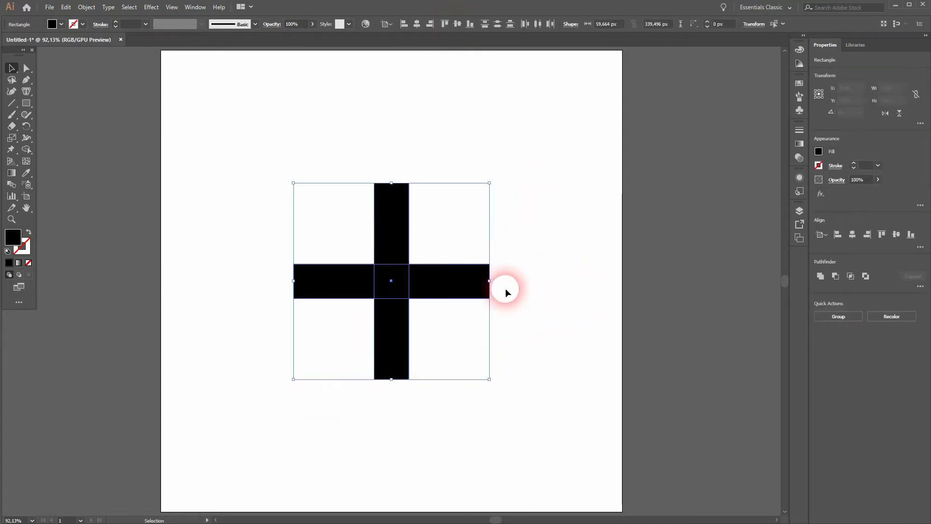
pyautogui.moveTo(495, 287); pyautogui.dragTo(474, 285)
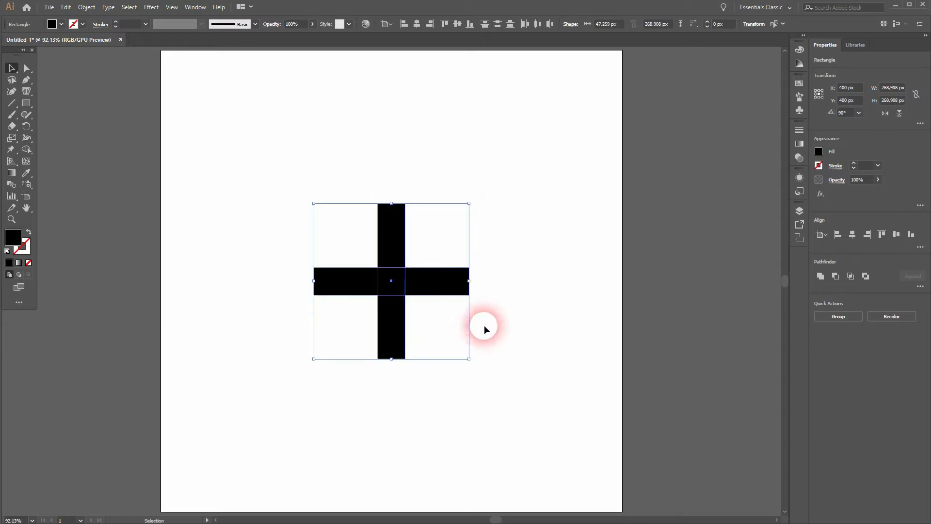
pyautogui.click(488, 332)
# Merge the two crossed bars into a single plus shape with the Shape Builder tool
pyautogui.moveTo(305, 395); pyautogui.dragTo(597, 125)
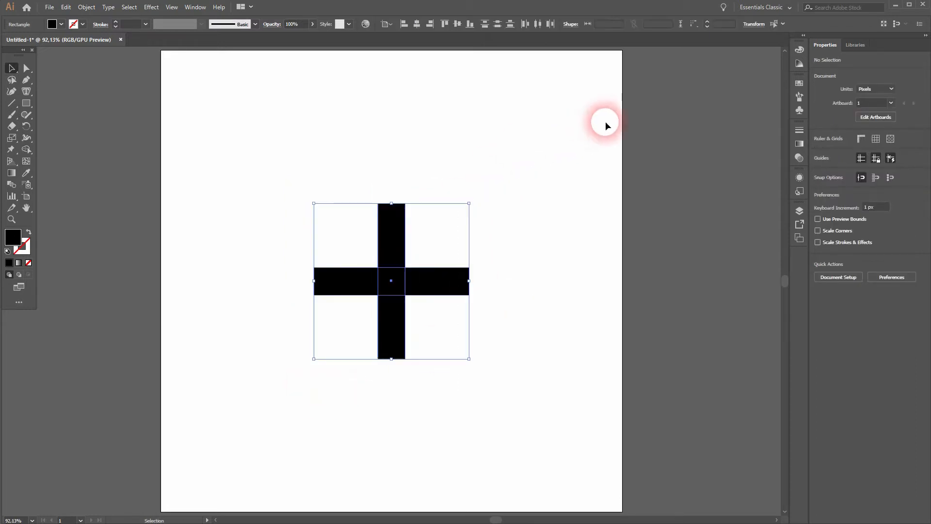
pyautogui.click(26, 149)
pyautogui.moveTo(388, 318)
pyautogui.mouseDown()
pyautogui.moveTo(392, 286)
pyautogui.moveTo(369, 282)
pyautogui.moveTo(412, 273)
pyautogui.moveTo(393, 251)
pyautogui.mouseUp()
pyautogui.press('v')
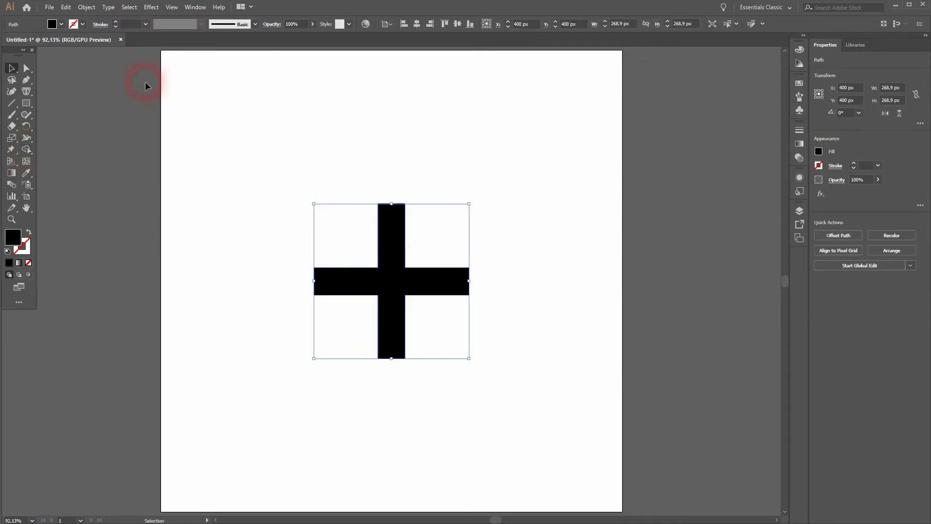
# Create an outward Offset Path of 10 px with miter joins from the merged plus
pyautogui.click(86, 7)
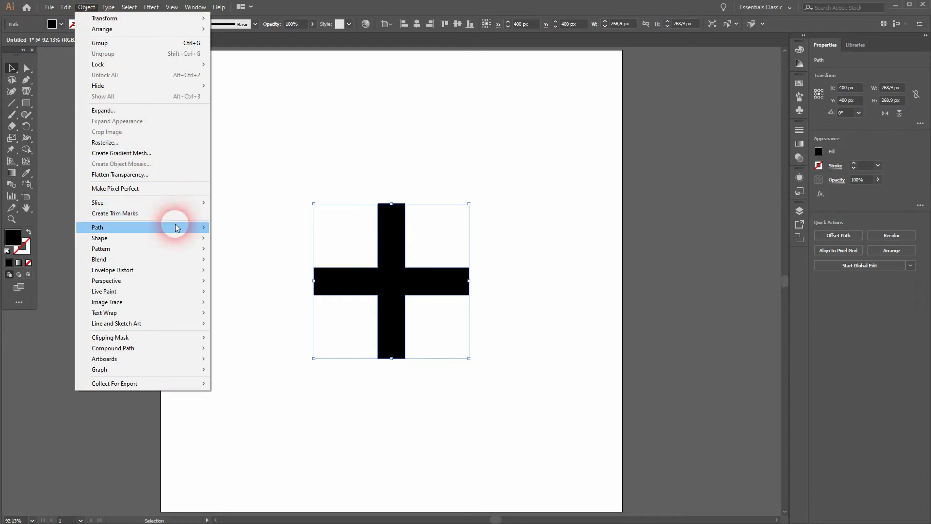
pyautogui.moveTo(175, 223)
pyautogui.click(269, 262)
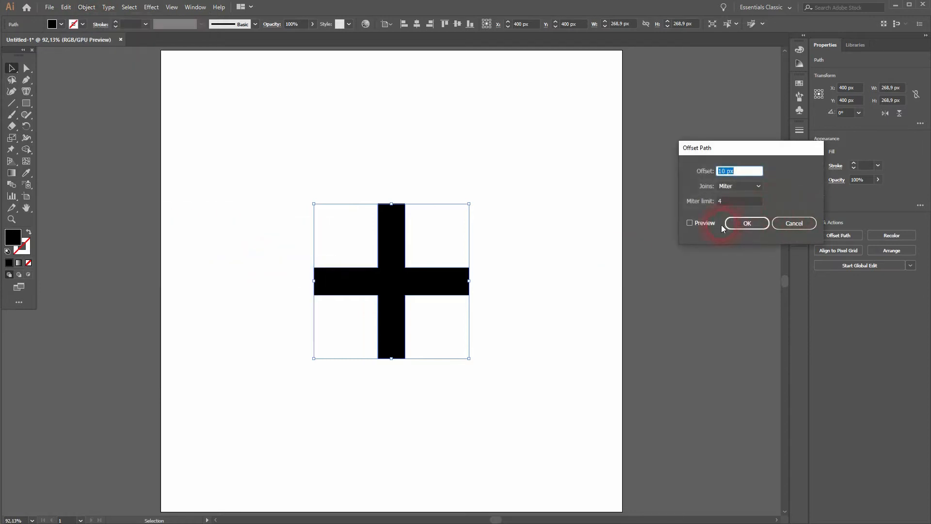
pyautogui.click(705, 223)
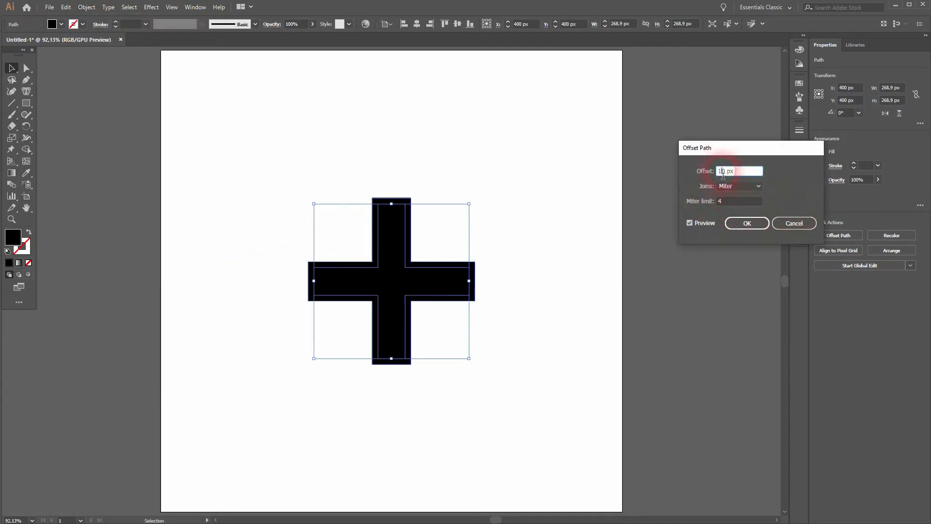
pyautogui.click(758, 224)
# Add the second and third outward offsets of 10 px, each made from the current outermost plus
pyautogui.click(335, 280)
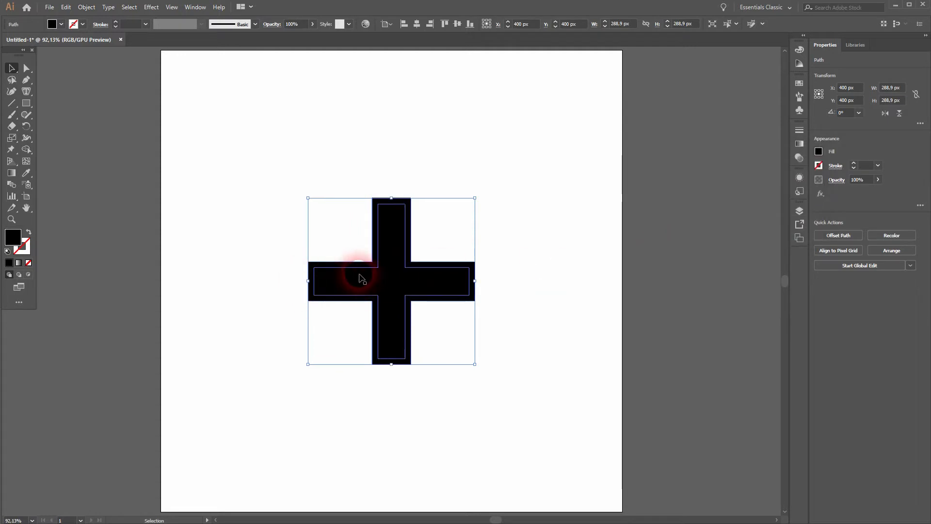
pyautogui.click(86, 9)
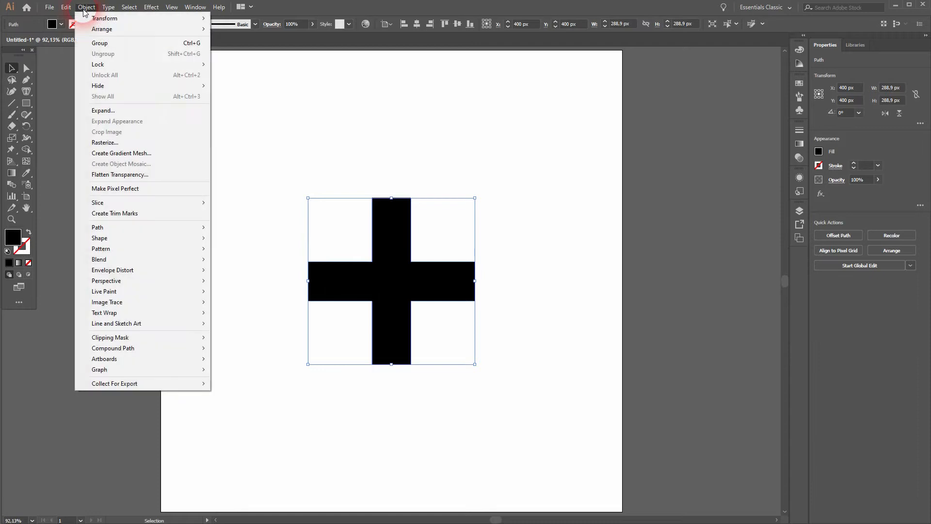
pyautogui.moveTo(168, 226)
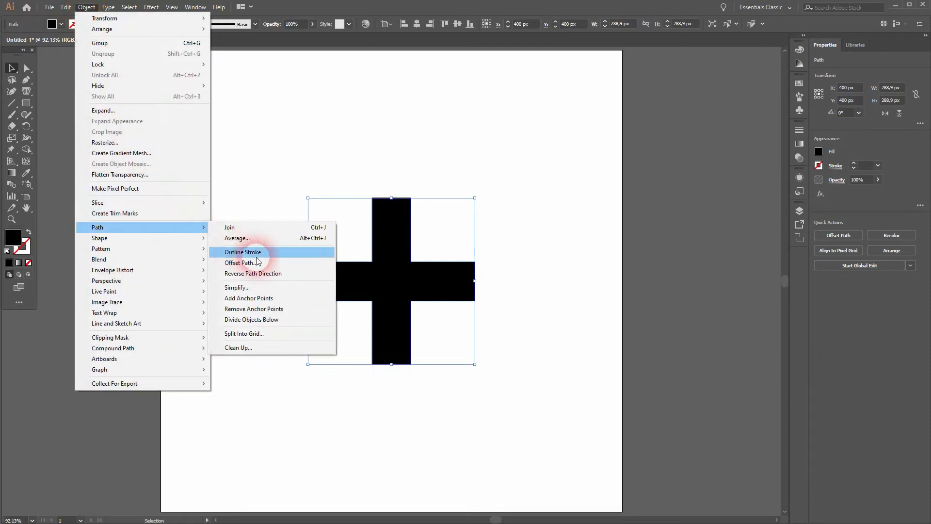
pyautogui.click(241, 262)
pyautogui.click(738, 223)
pyautogui.click(60, 44)
pyautogui.click(81, 10)
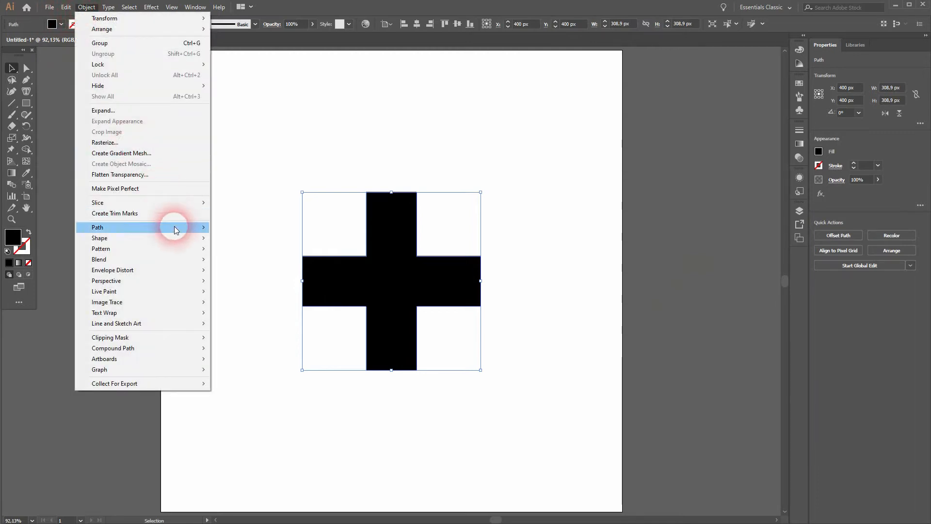
pyautogui.moveTo(178, 233)
pyautogui.click(261, 263)
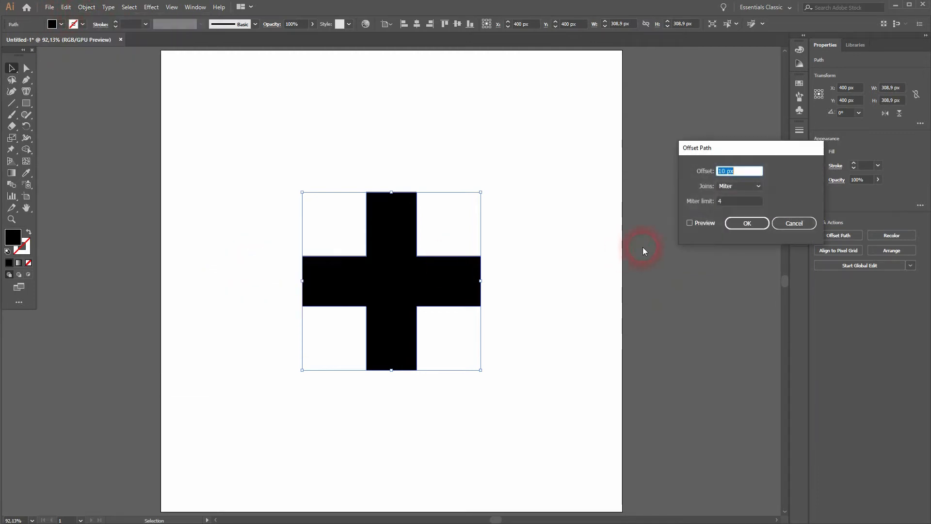
pyautogui.click(736, 228)
# Add the fourth and fifth outward offsets of 10 px around the plus, each based on the outermost path
pyautogui.click(87, 7)
pyautogui.click(166, 236)
pyautogui.moveTo(167, 227)
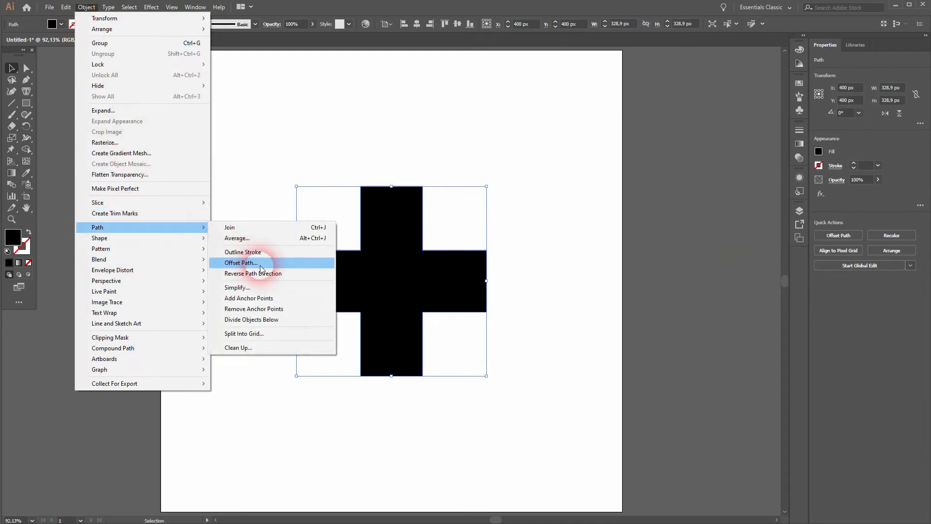
pyautogui.click(261, 263)
pyautogui.click(747, 224)
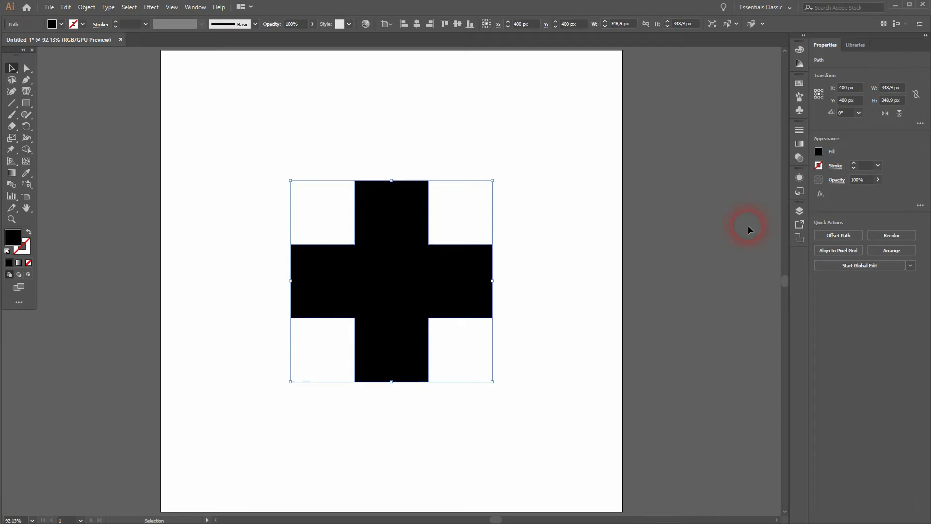
pyautogui.click(87, 7)
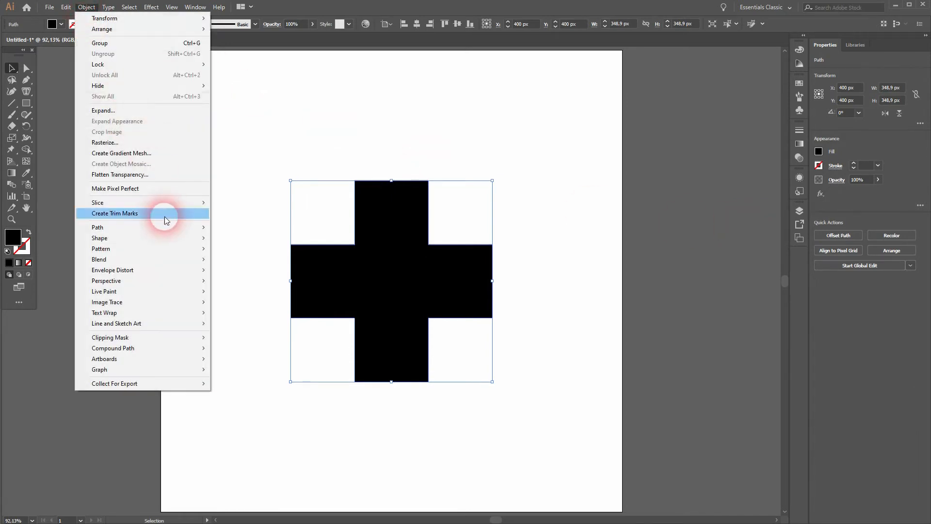
pyautogui.moveTo(170, 228)
pyautogui.click(289, 261)
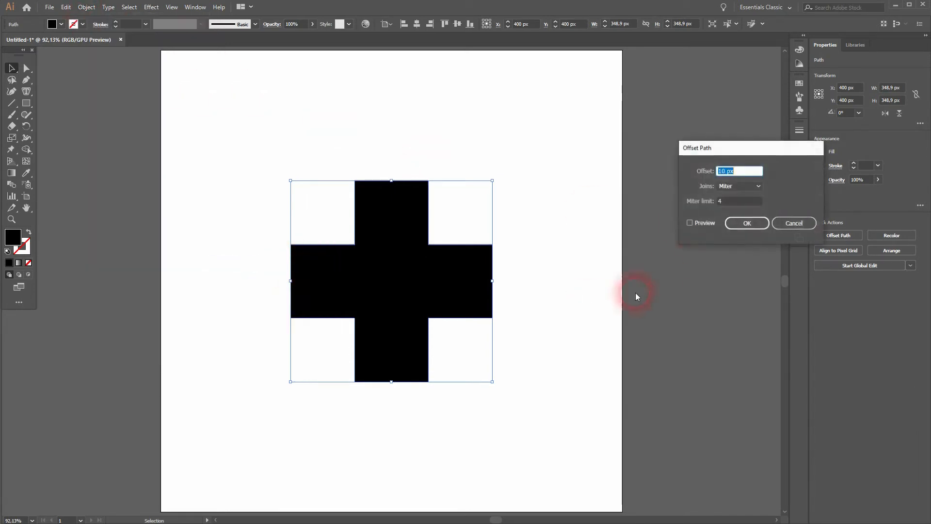
pyautogui.click(747, 224)
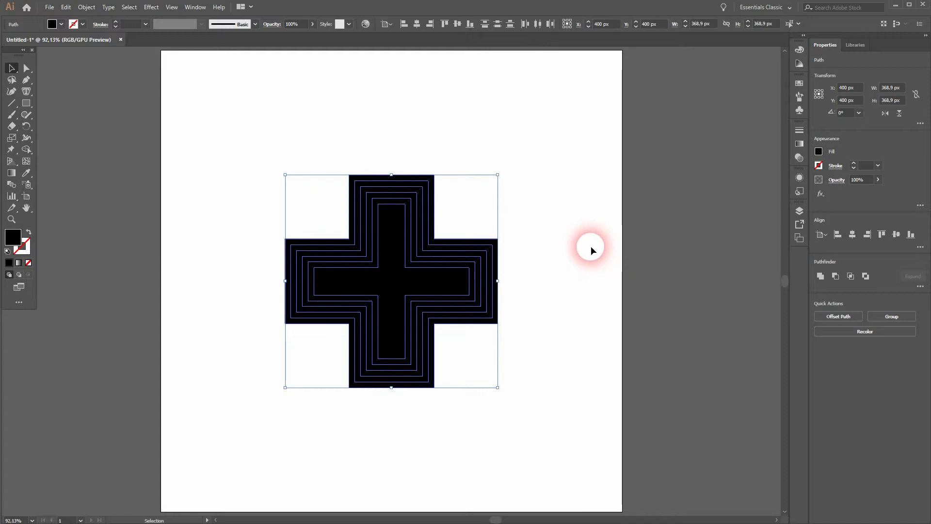
pyautogui.click(607, 240)
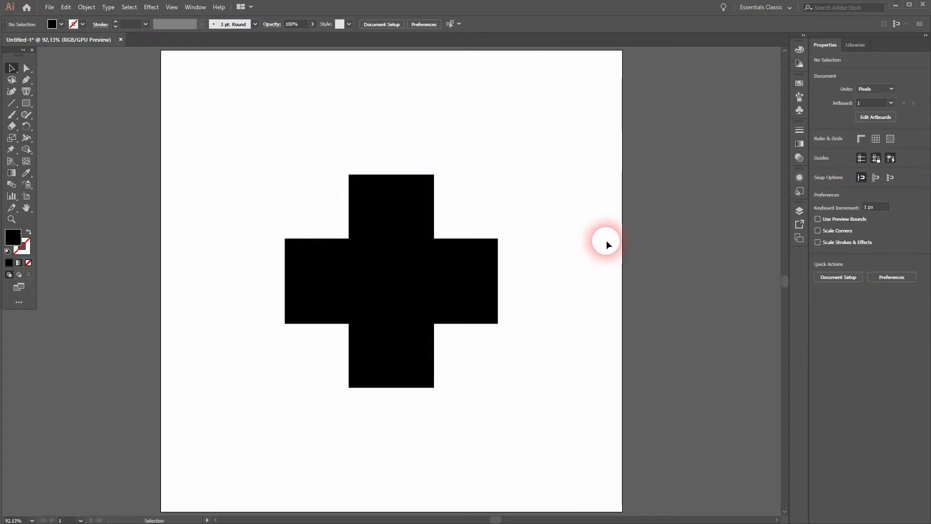
# Draw a vertical red bar about 432 px tall beside the plus and set its width to 10 px
pyautogui.click(15, 106)
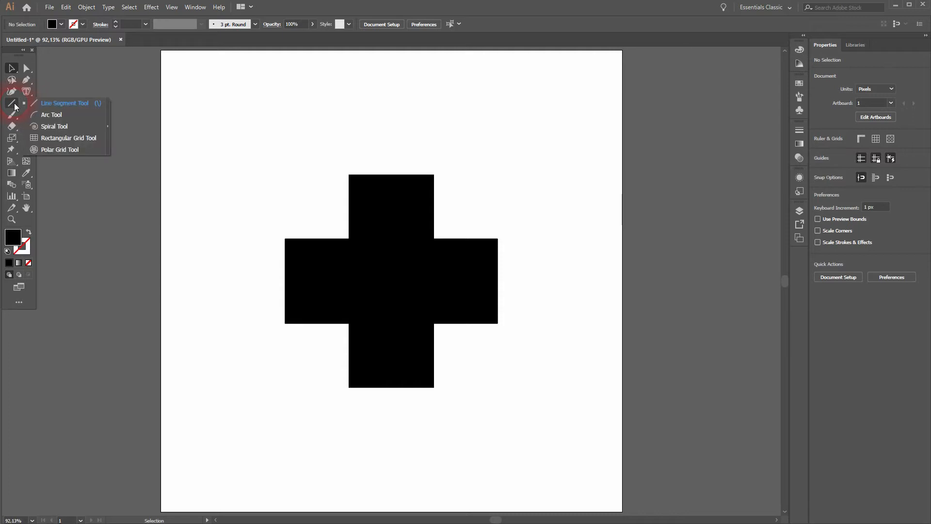
pyautogui.click(97, 99)
pyautogui.moveTo(204, 151); pyautogui.dragTo(225, 404)
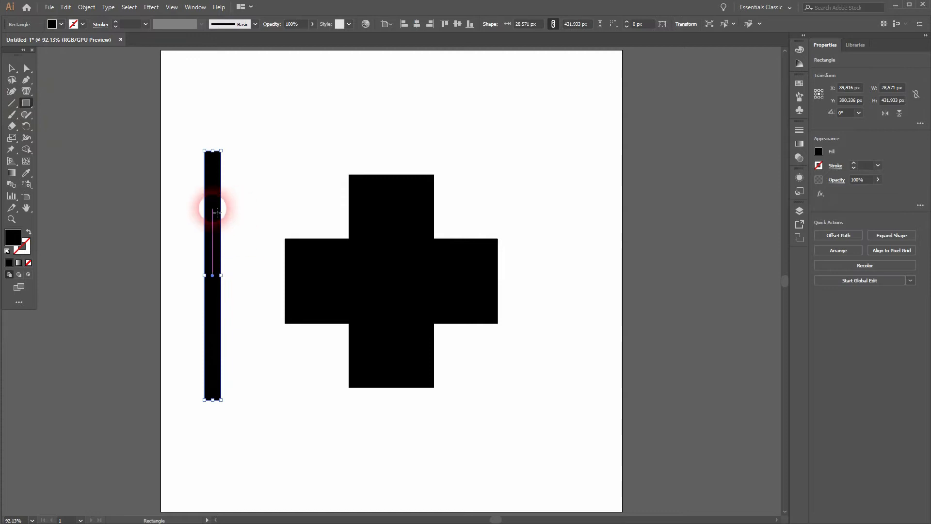
pyautogui.click(62, 25)
pyautogui.click(45, 41)
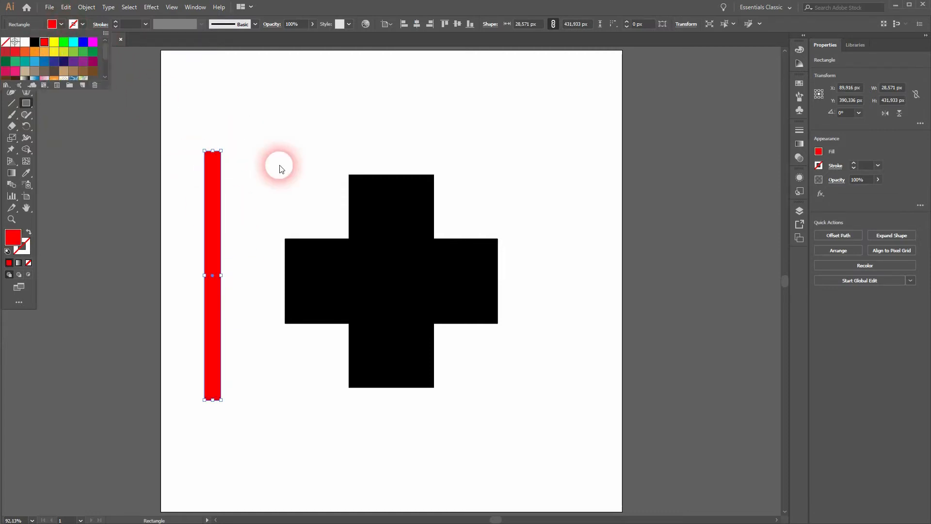
pyautogui.click(521, 186)
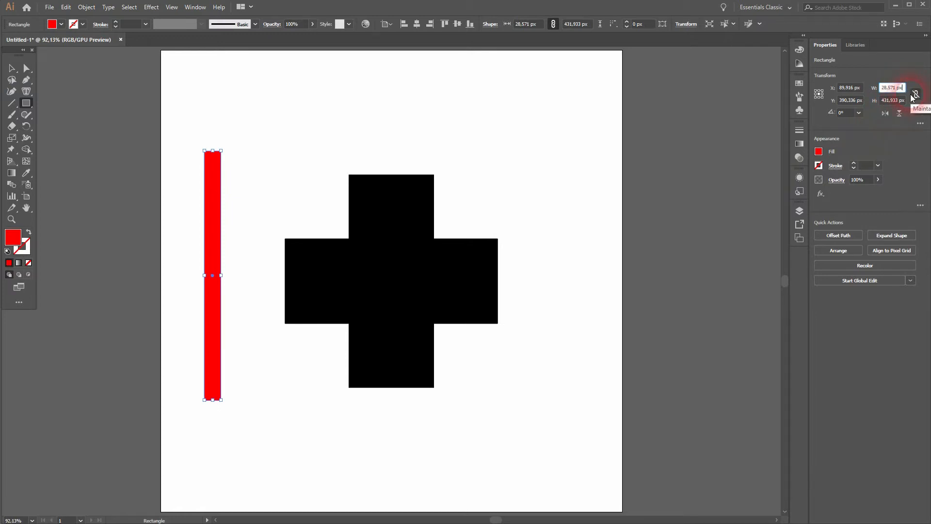
pyautogui.press('Return')
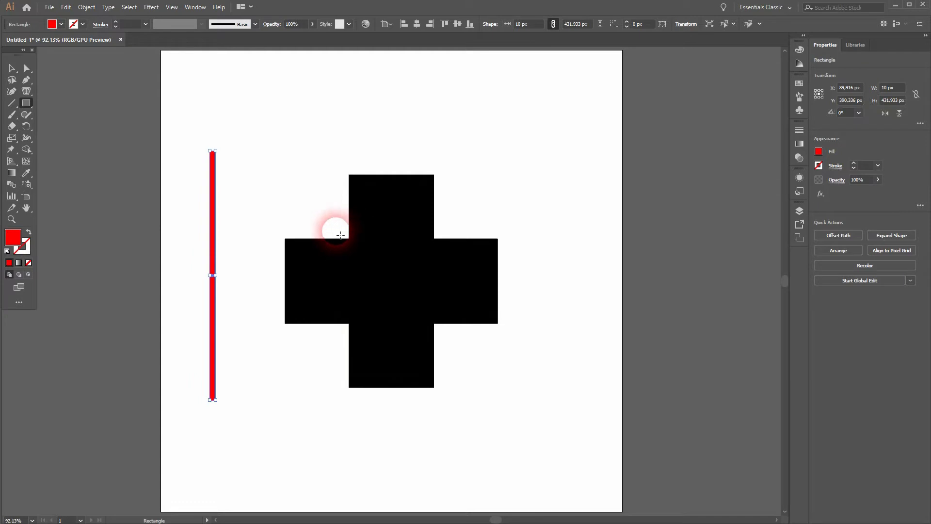
# Rotate the red bar to a 45° diagonal and make a copy of it turned perpendicular to the first
pyautogui.press('v')
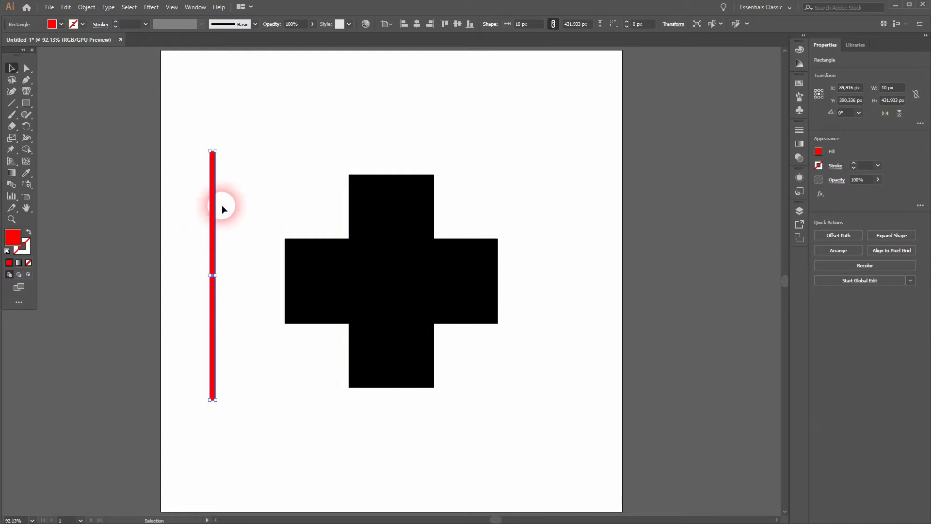
pyautogui.moveTo(170, 149); pyautogui.dragTo(157, 158)
pyautogui.moveTo(226, 295); pyautogui.dragTo(171, 368)
pyautogui.moveTo(232, 447); pyautogui.dragTo(86, 439)
# Centre both diagonal red bars horizontally and vertically on the artboard so they form an X across the plus
pyautogui.moveTo(151, 216); pyautogui.dragTo(218, 347)
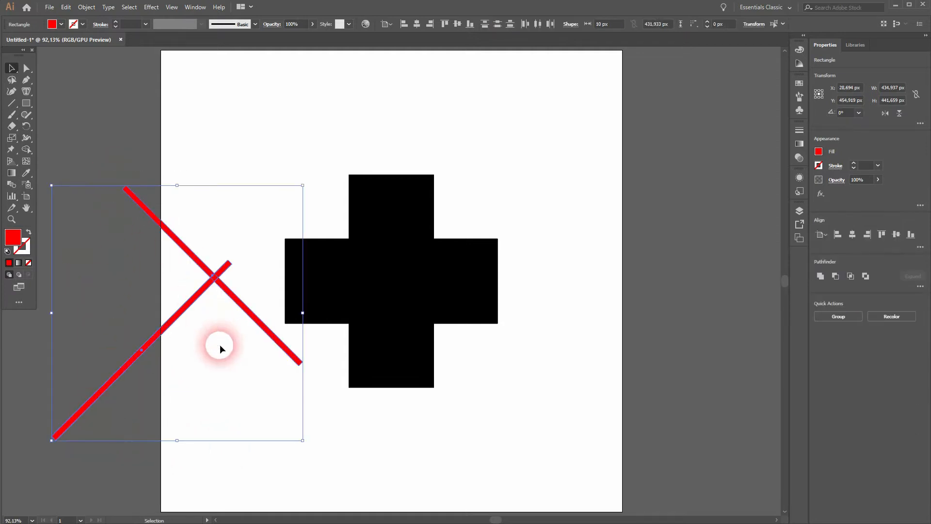
pyautogui.click(417, 26)
pyautogui.click(457, 24)
pyautogui.click(594, 258)
pyautogui.moveTo(276, 415); pyautogui.dragTo(546, 174)
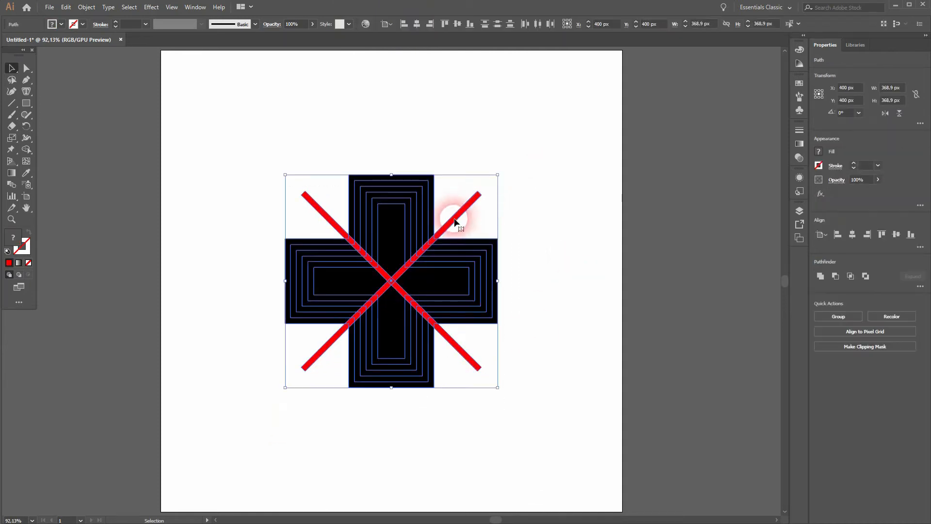
pyautogui.click(582, 268)
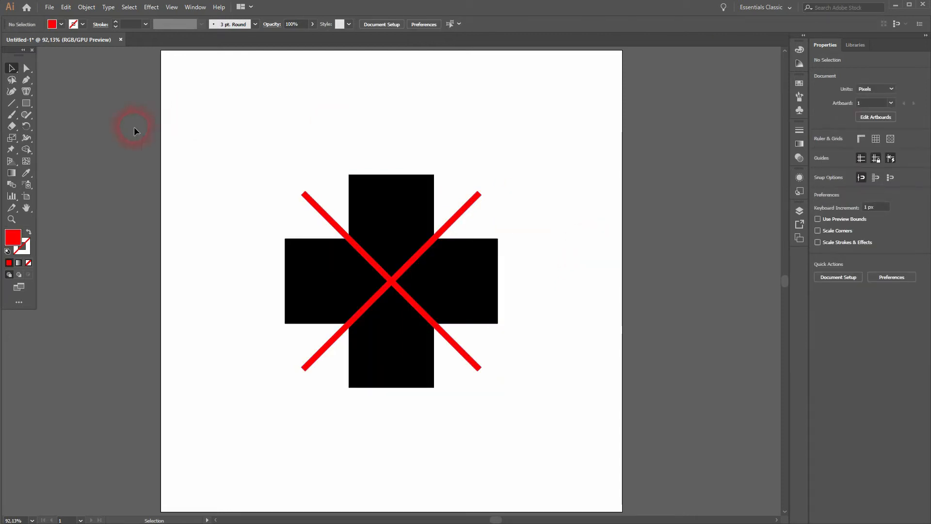
# Draw a yellow square about 254 px wide over the upper-left part of the artboard
pyautogui.click(26, 103)
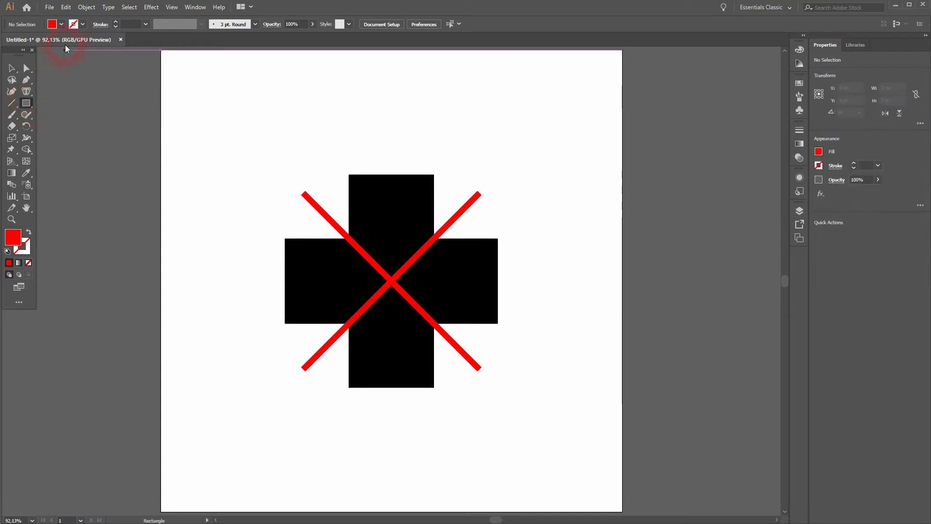
pyautogui.click(62, 24)
pyautogui.click(47, 42)
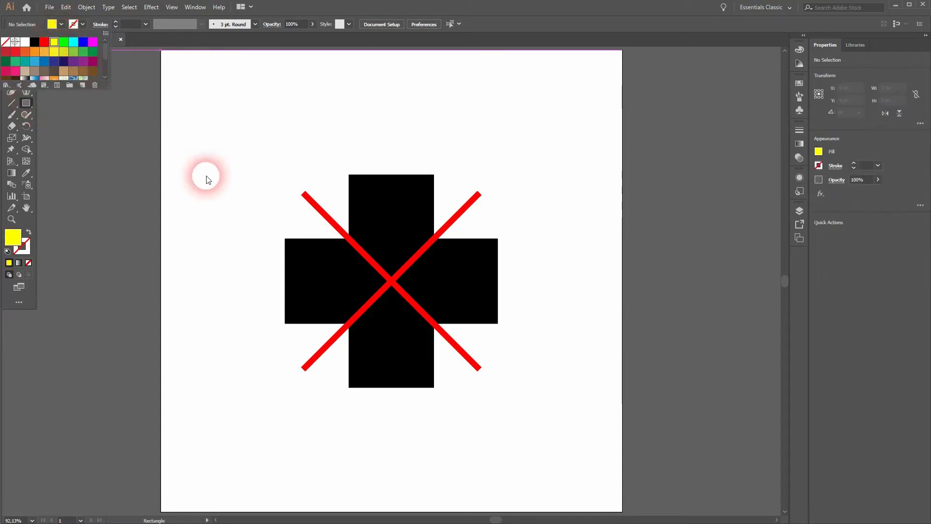
pyautogui.click(207, 188)
pyautogui.moveTo(163, 134); pyautogui.dragTo(270, 281)
pyautogui.press('v')
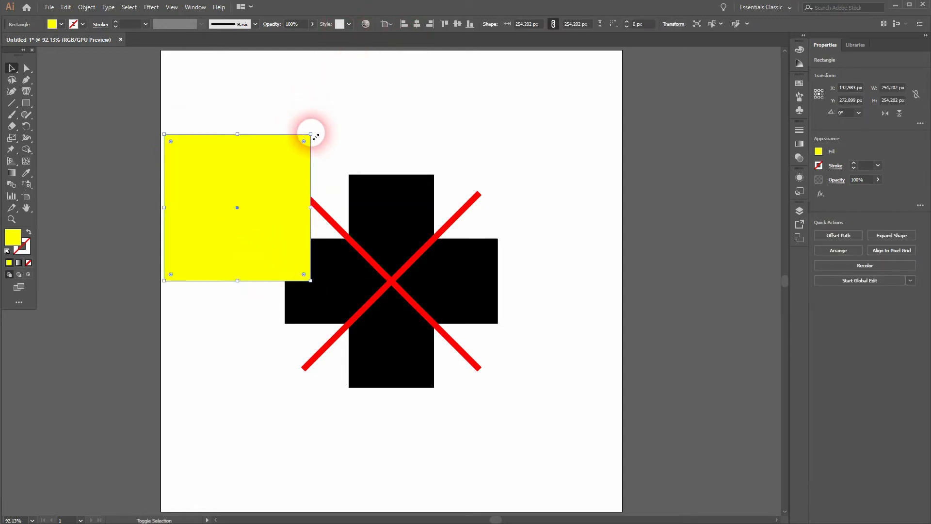
# Rotate the yellow square 45° into a diamond and centre it horizontally and vertically on the artboard
pyautogui.moveTo(316, 129); pyautogui.dragTo(232, 129)
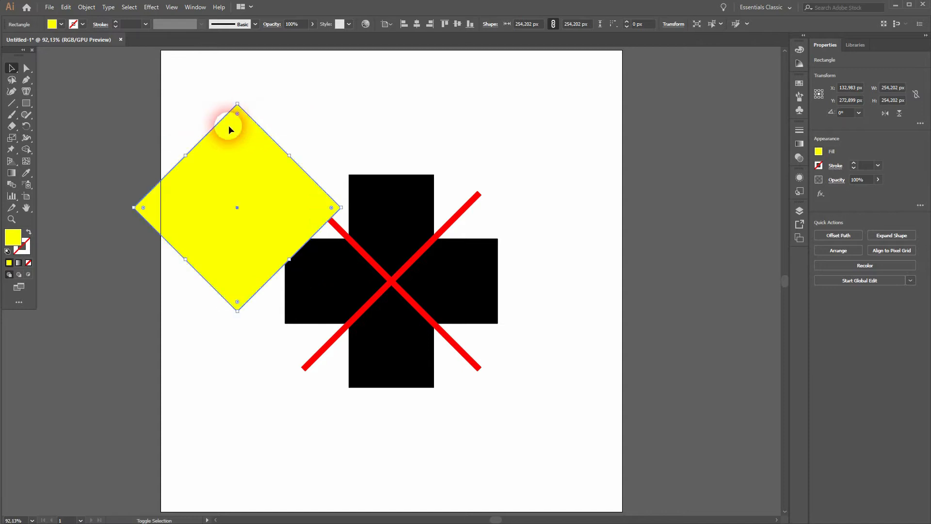
pyautogui.click(417, 23)
pyautogui.click(458, 24)
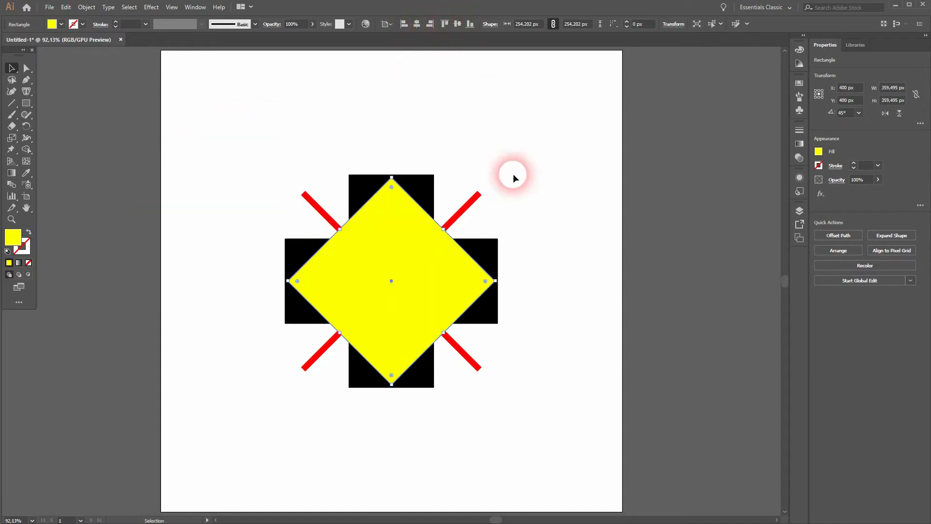
pyautogui.click(541, 289)
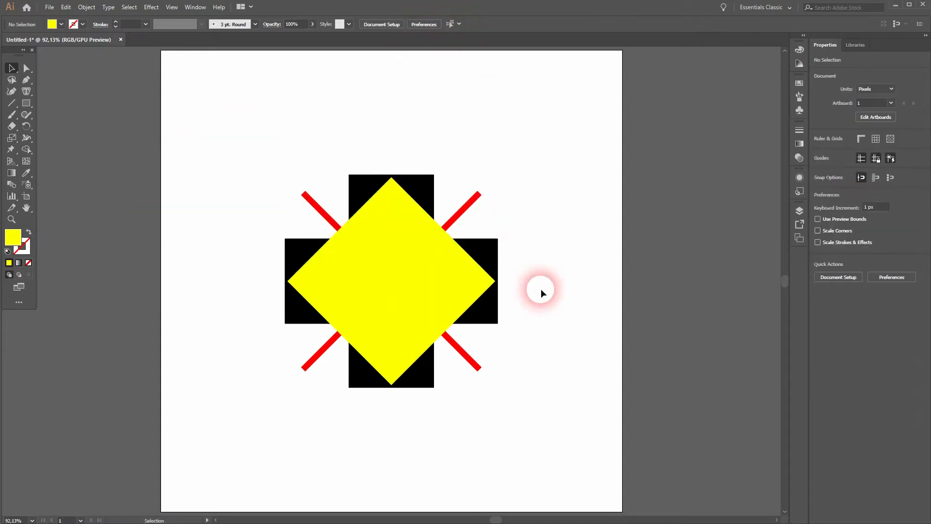
# Enlarge the yellow diamond proportionally about its centre to about 450 px wide
pyautogui.click(463, 280)
pyautogui.moveTo(498, 282); pyautogui.dragTo(507, 281)
pyautogui.click(532, 340)
pyautogui.moveTo(258, 430); pyautogui.dragTo(554, 157)
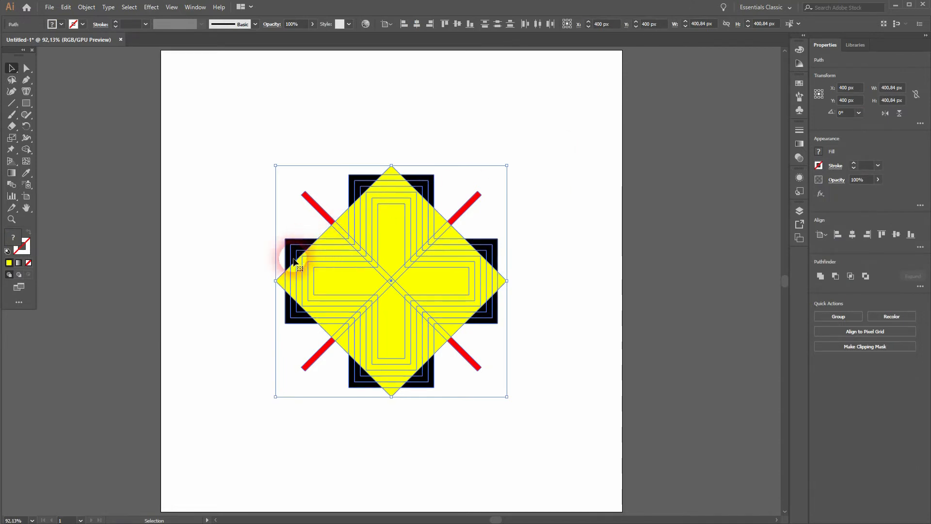
pyautogui.click(580, 293)
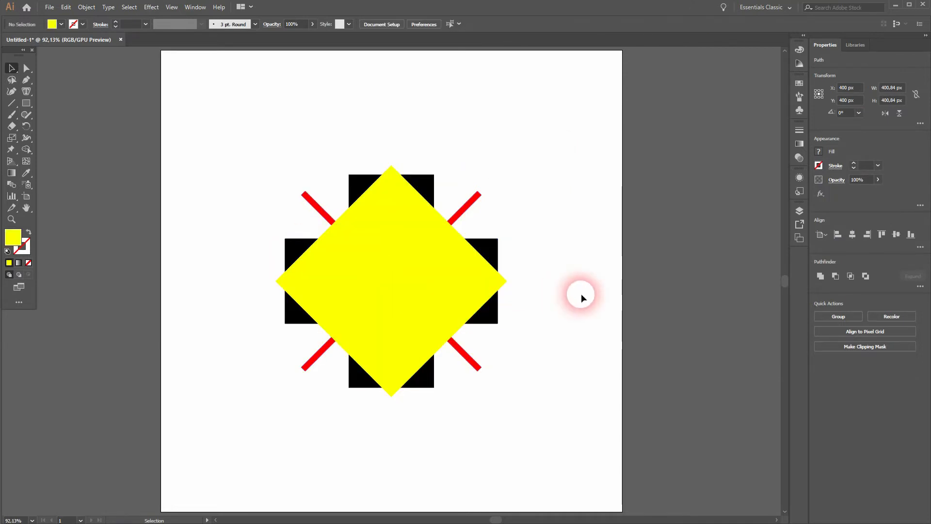
pyautogui.click(501, 286)
pyautogui.moveTo(504, 282); pyautogui.dragTo(522, 280)
pyautogui.moveTo(260, 409); pyautogui.dragTo(553, 221)
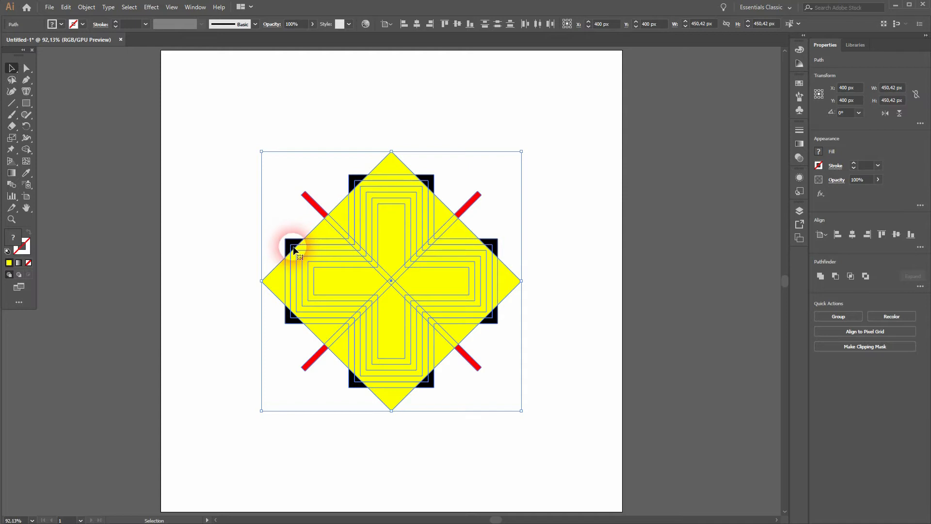
pyautogui.click(624, 332)
# Enlarge the yellow diamond about its centre to about 481 px wide, leaving small black corners exposed, and select the whole design
pyautogui.click(505, 285)
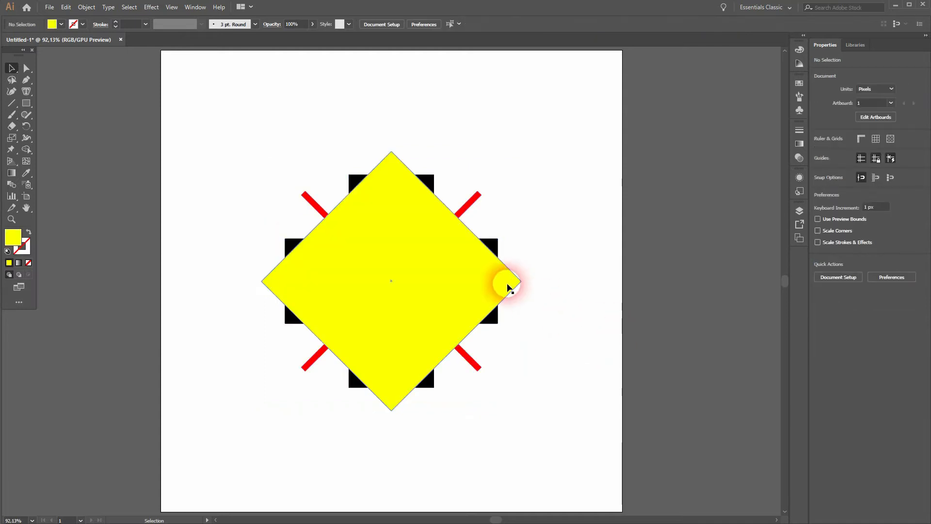
pyautogui.moveTo(523, 281); pyautogui.dragTo(530, 281)
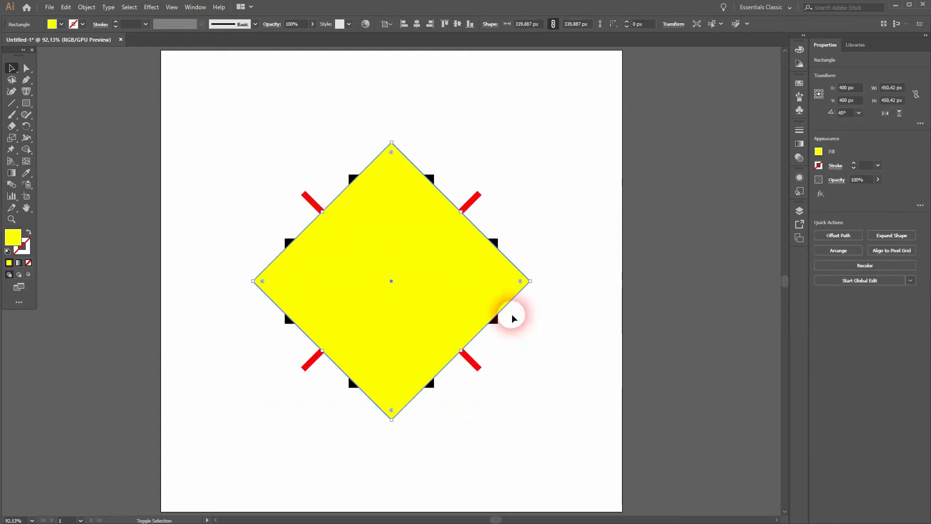
pyautogui.moveTo(246, 432); pyautogui.dragTo(578, 130)
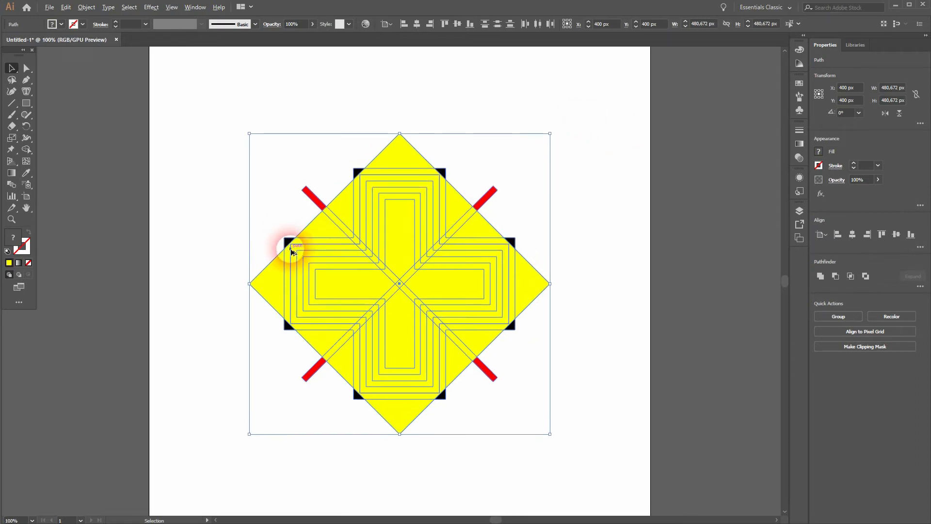
pyautogui.scroll(6, 291, 252)
pyautogui.scroll(-6, 291, 252)
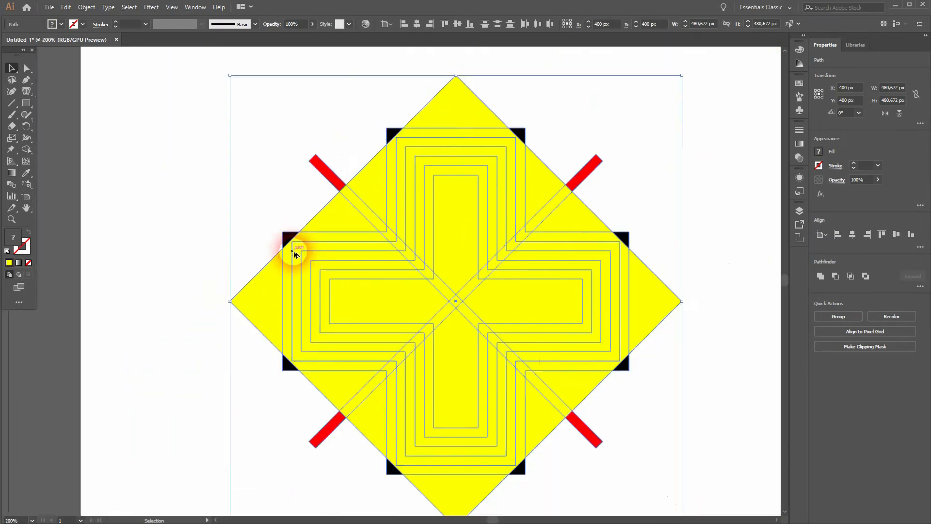
pyautogui.scroll(1, 297, 256)
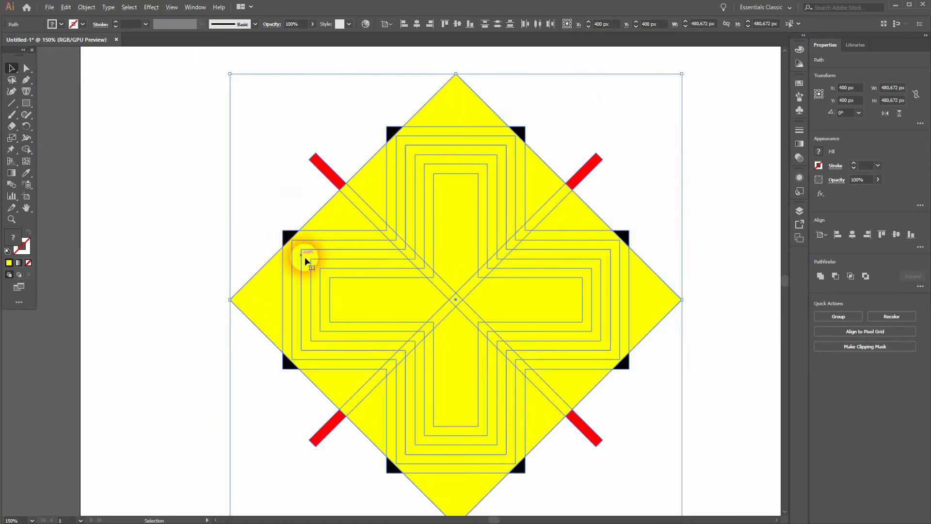
pyautogui.moveTo(723, 334); pyautogui.dragTo(714, 306)
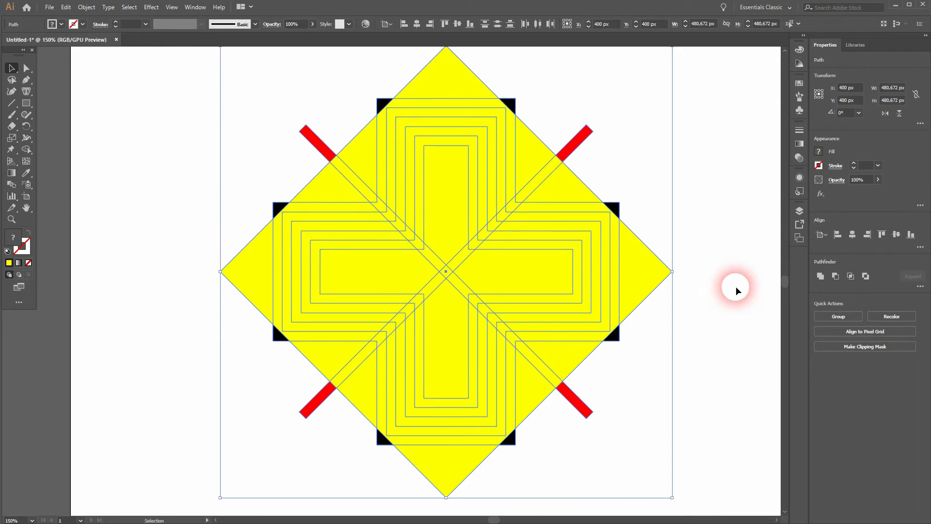
# Make a horizontal copy of a red diagonal bar and move it off the artboard, to the left of the design
pyautogui.click(713, 241)
pyautogui.click(568, 148)
pyautogui.moveTo(572, 154); pyautogui.dragTo(646, 156)
pyautogui.moveTo(239, 440); pyautogui.dragTo(640, 196)
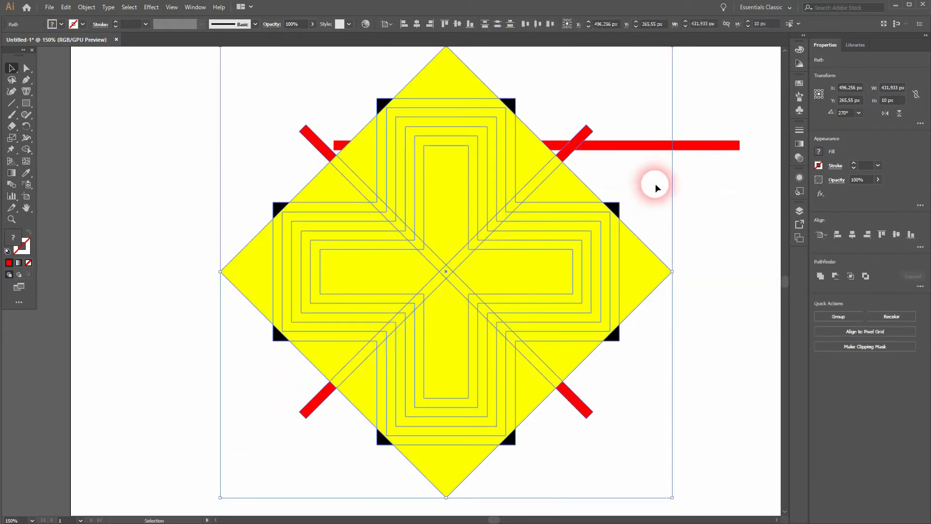
pyautogui.scroll(-2, 660, 262)
pyautogui.moveTo(693, 211); pyautogui.dragTo(335, 242)
# Select the whole design on the artboard and use Shape Builder with a white fill to merge the innermost plus into one shape
pyautogui.click(495, 388)
pyautogui.moveTo(464, 370); pyautogui.dragTo(685, 152)
pyautogui.press('a')
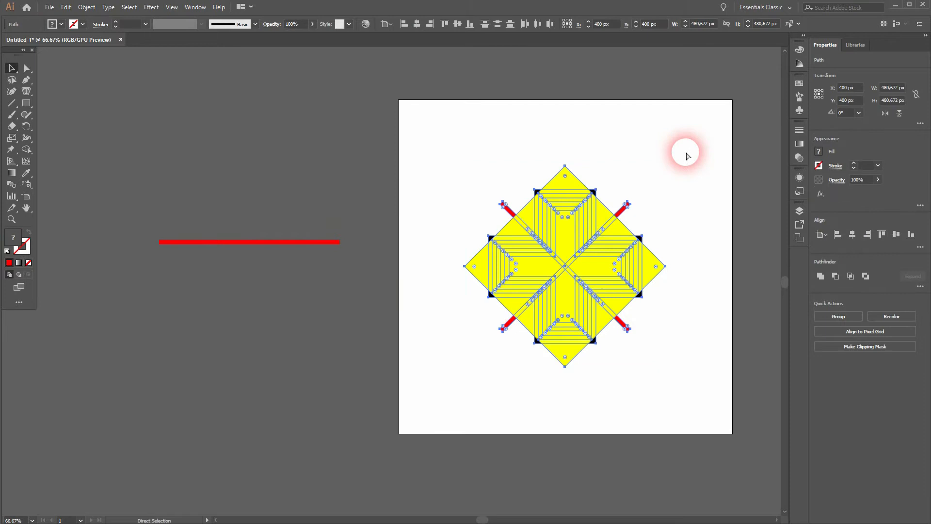
pyautogui.hotkey('ctrl', '0')
pyautogui.press('v')
pyautogui.scroll(2, 409, 277)
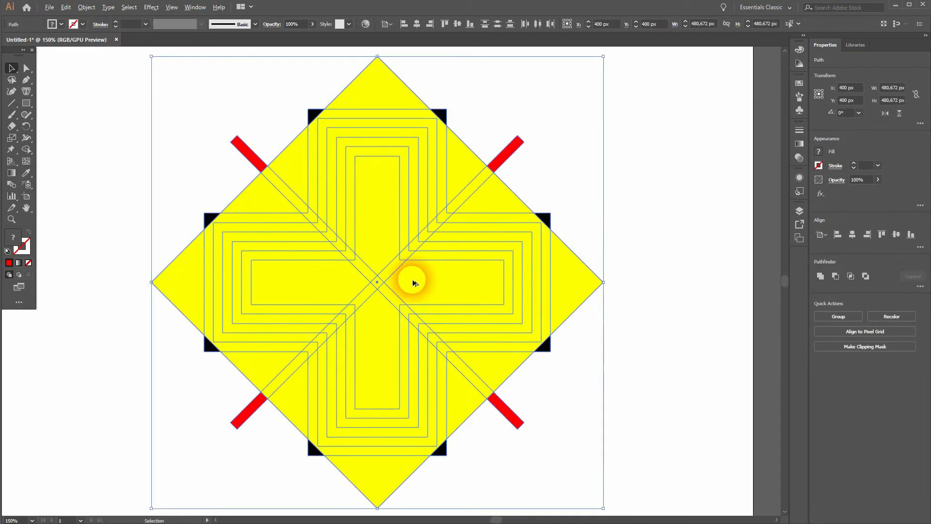
pyautogui.rightClick(28, 150)
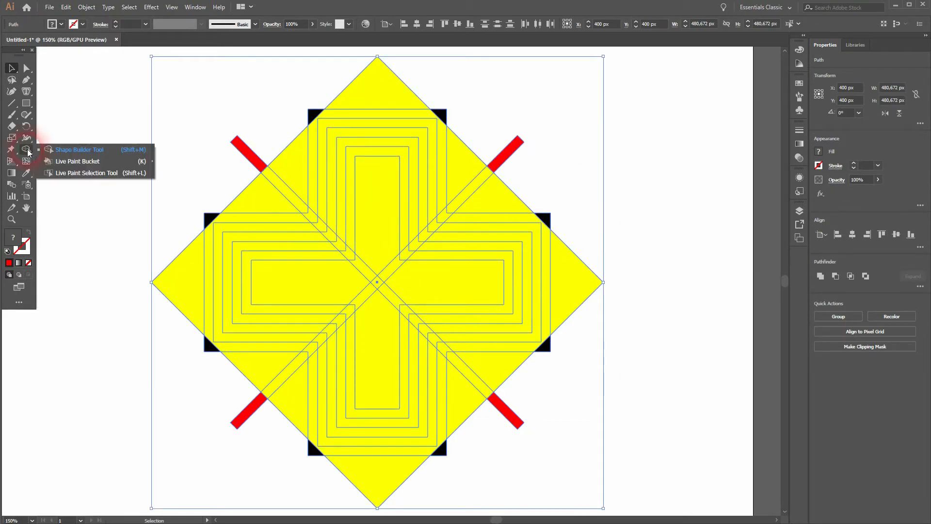
pyautogui.click(70, 149)
pyautogui.click(62, 24)
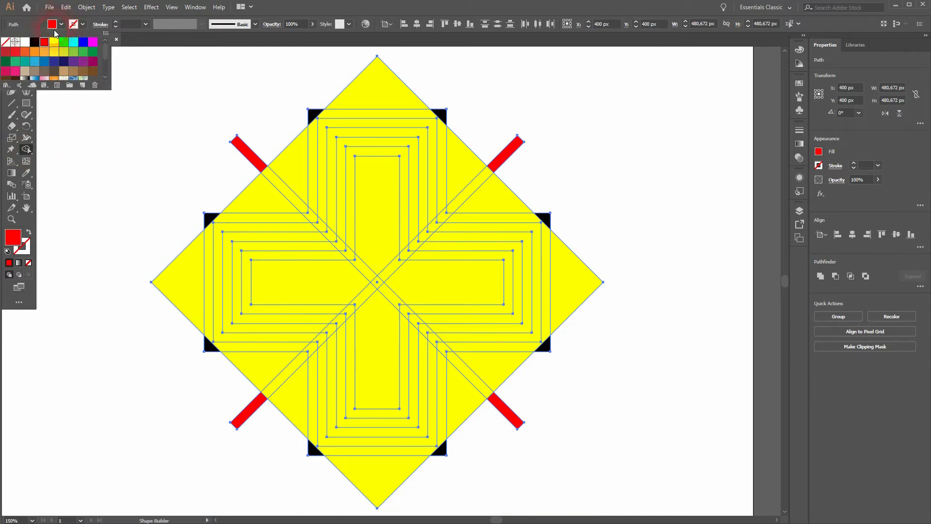
pyautogui.click(26, 43)
pyautogui.moveTo(376, 372)
pyautogui.mouseDown()
pyautogui.moveTo(382, 290)
pyautogui.moveTo(413, 283)
pyautogui.moveTo(370, 286)
pyautogui.moveTo(366, 297)
pyautogui.moveTo(380, 227)
pyautogui.mouseUp()
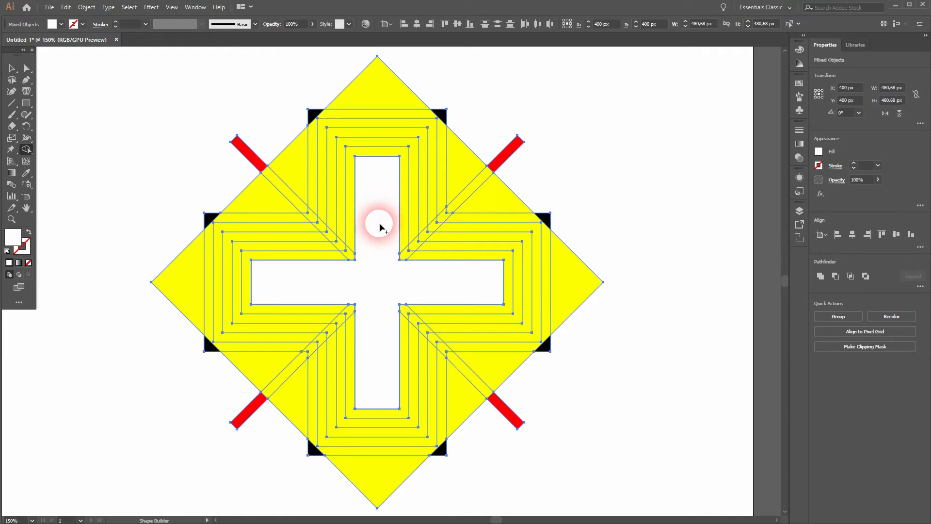
# Remove the yellow areas outside the plus, the protruding red bar ends and the exposed black corners with Shape Builder
pyautogui.moveTo(535, 172)
pyautogui.mouseDown()
pyautogui.moveTo(478, 156)
pyautogui.moveTo(506, 202)
pyautogui.moveTo(545, 207)
pyautogui.moveTo(558, 221)
pyautogui.mouseUp()
pyautogui.moveTo(586, 310)
pyautogui.mouseDown()
pyautogui.moveTo(550, 339)
pyautogui.moveTo(546, 361)
pyautogui.moveTo(484, 405)
pyautogui.mouseUp()
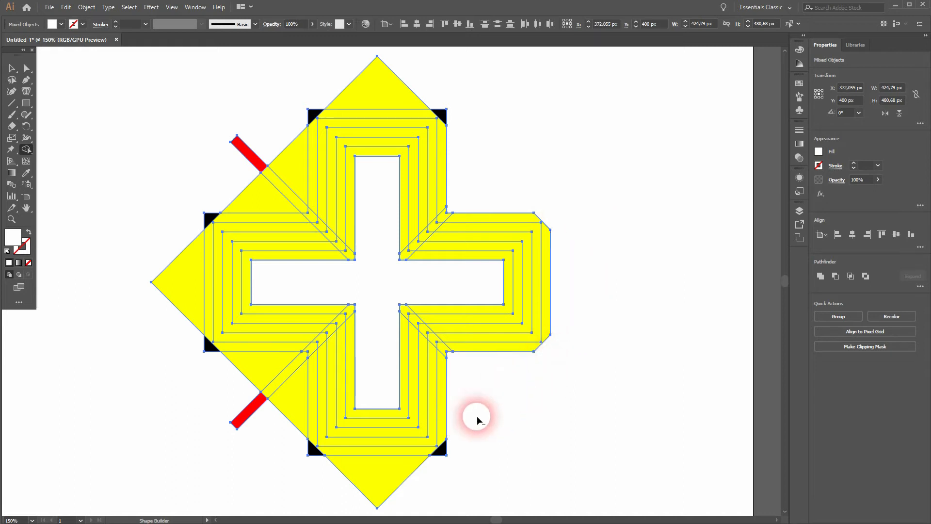
pyautogui.moveTo(441, 446)
pyautogui.mouseDown()
pyautogui.moveTo(385, 478)
pyautogui.moveTo(317, 463)
pyautogui.mouseUp()
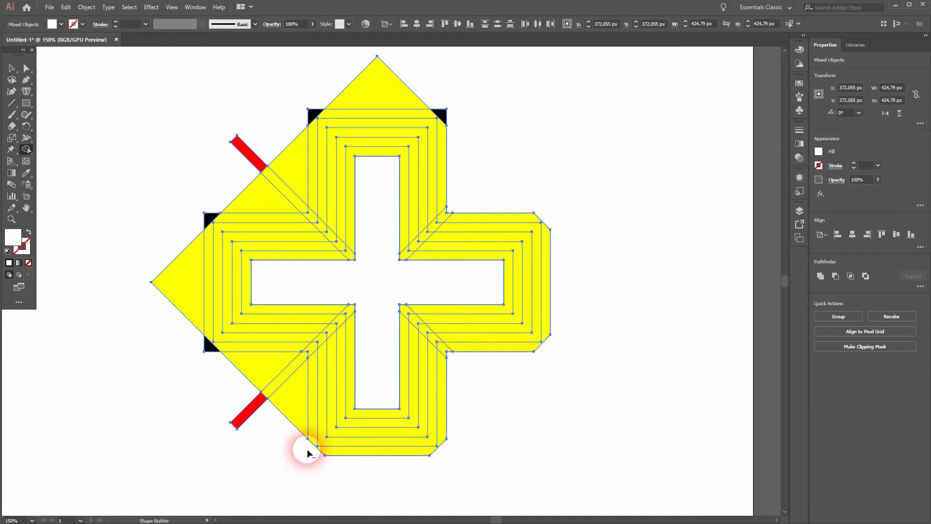
pyautogui.moveTo(255, 395)
pyautogui.mouseDown()
pyautogui.moveTo(273, 376)
pyautogui.moveTo(279, 407)
pyautogui.mouseUp()
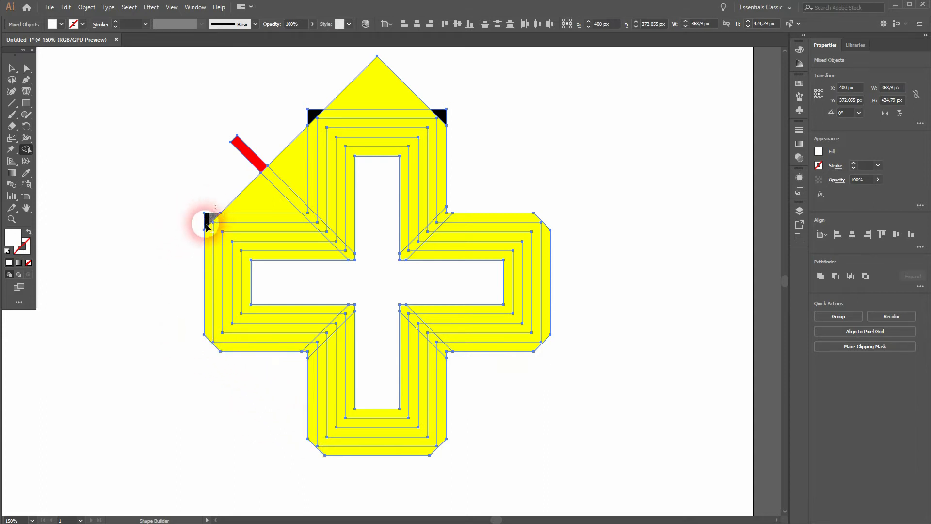
pyautogui.moveTo(226, 190)
pyautogui.mouseDown()
pyautogui.moveTo(298, 177)
pyautogui.moveTo(247, 154)
pyautogui.mouseUp()
pyautogui.moveTo(313, 116)
pyautogui.mouseDown()
pyautogui.moveTo(337, 95)
pyautogui.moveTo(415, 86)
pyautogui.mouseUp()
pyautogui.moveTo(446, 113); pyautogui.dragTo(488, 129)
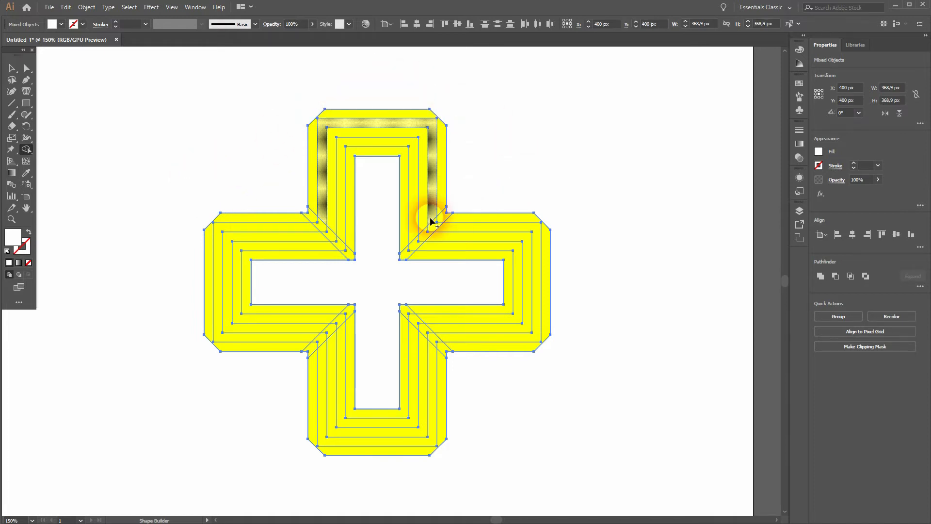
# Set the fill to green and merge the innermost ring around the white plus into one green outline with Shape Builder
pyautogui.click(62, 24)
pyautogui.click(326, 244)
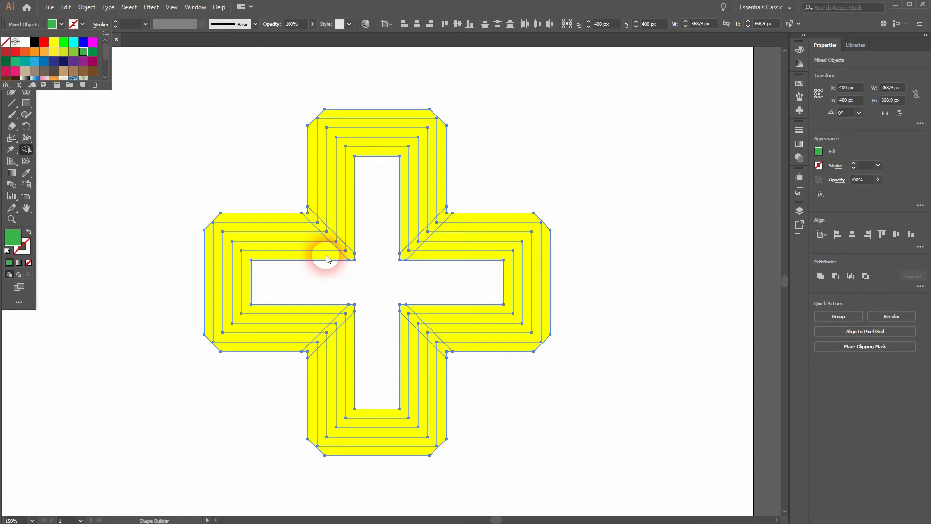
pyautogui.moveTo(324, 258)
pyautogui.mouseDown()
pyautogui.moveTo(349, 257)
pyautogui.moveTo(349, 244)
pyautogui.moveTo(412, 257)
pyautogui.mouseUp()
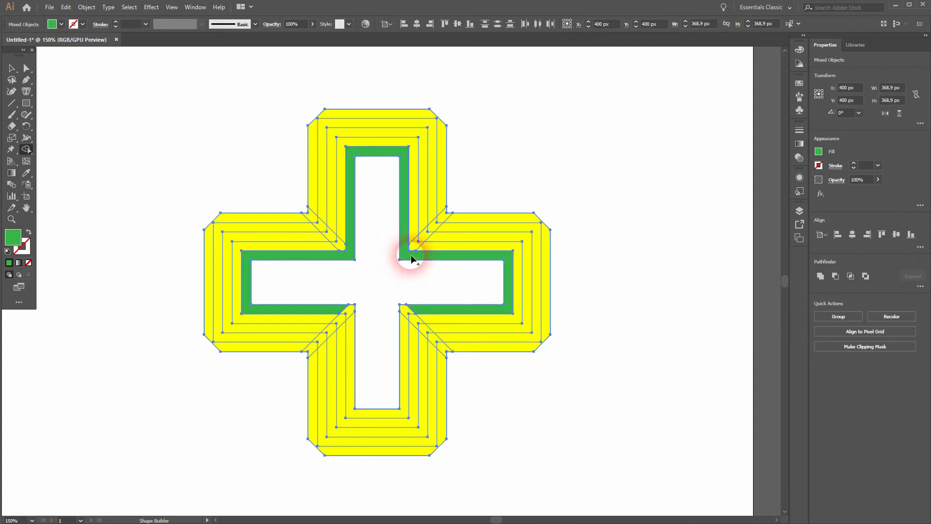
pyautogui.click(404, 317)
pyautogui.click(333, 317)
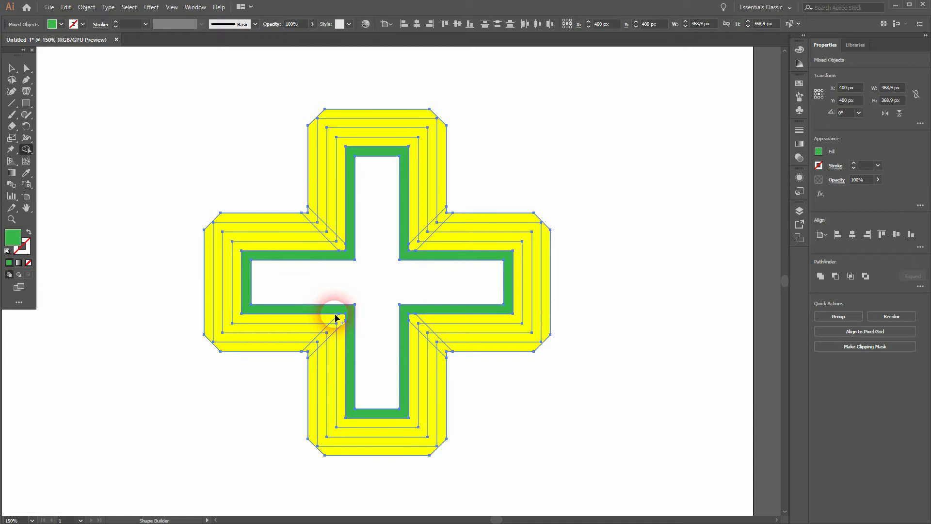
# Merge both lower diagonal strips and the outer border of the lower arm into the green outline
pyautogui.moveTo(343, 312)
pyautogui.mouseDown()
pyautogui.moveTo(325, 334)
pyautogui.moveTo(339, 316)
pyautogui.mouseUp()
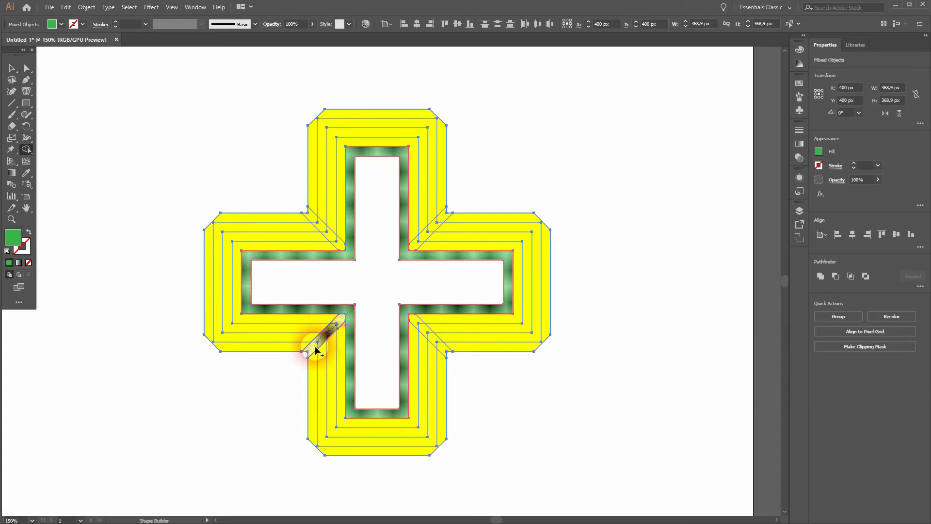
pyautogui.moveTo(315, 350); pyautogui.dragTo(315, 350)
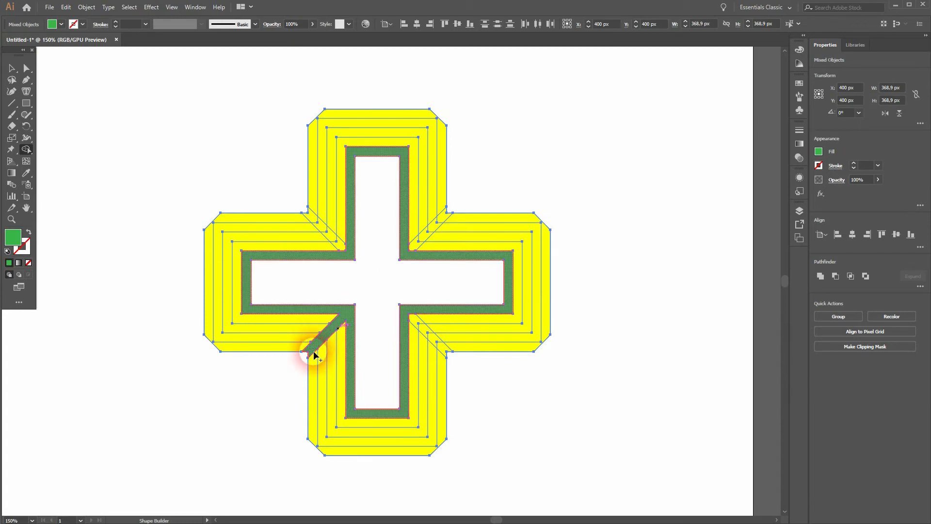
pyautogui.click(313, 359)
pyautogui.moveTo(385, 457)
pyautogui.mouseDown()
pyautogui.moveTo(438, 432)
pyautogui.moveTo(447, 369)
pyautogui.moveTo(415, 322)
pyautogui.mouseUp()
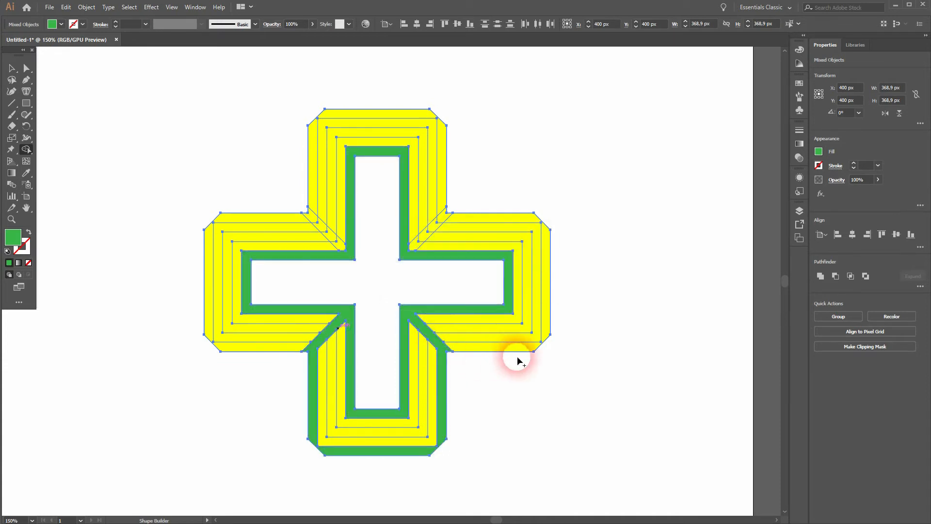
# Merge the outer borders of the right, upper and left arms and both upper diagonal strips into the green outline
pyautogui.click(458, 349)
pyautogui.moveTo(458, 349); pyautogui.dragTo(543, 341)
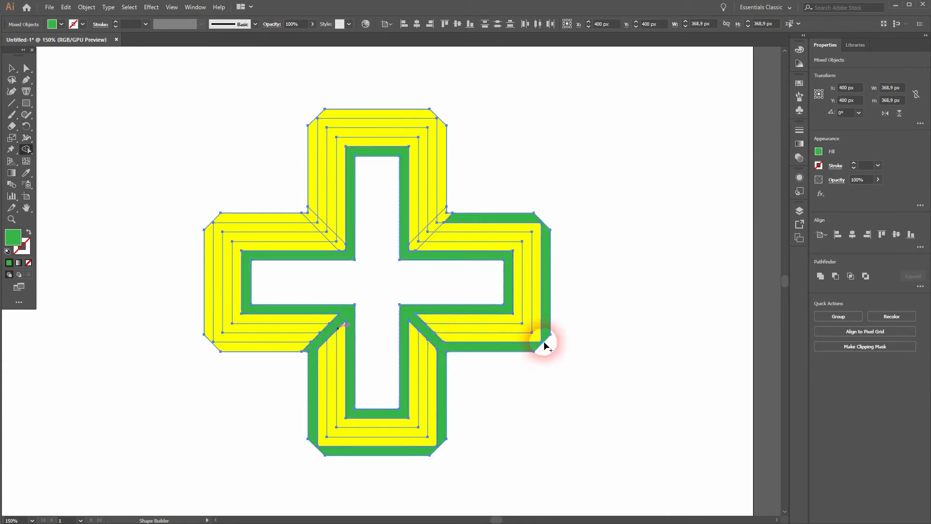
pyautogui.moveTo(484, 212); pyautogui.dragTo(460, 221)
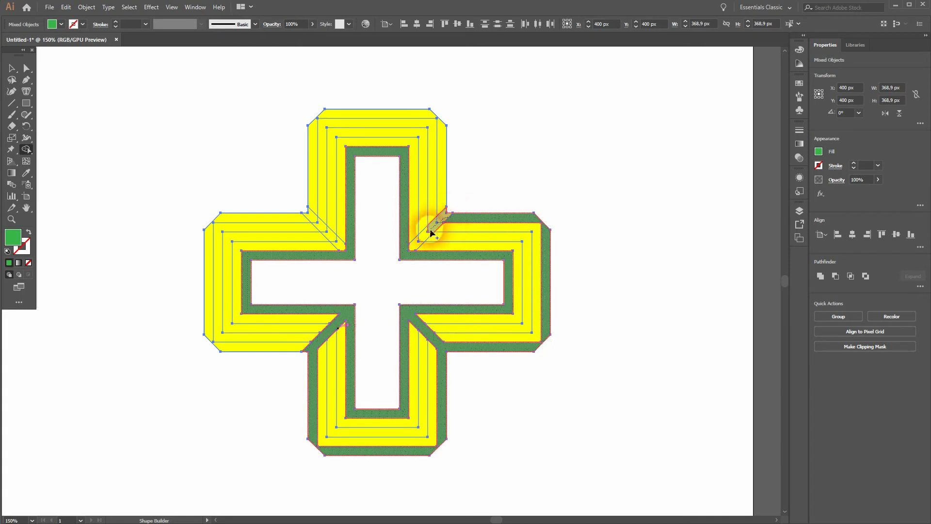
pyautogui.moveTo(409, 257); pyautogui.dragTo(440, 229)
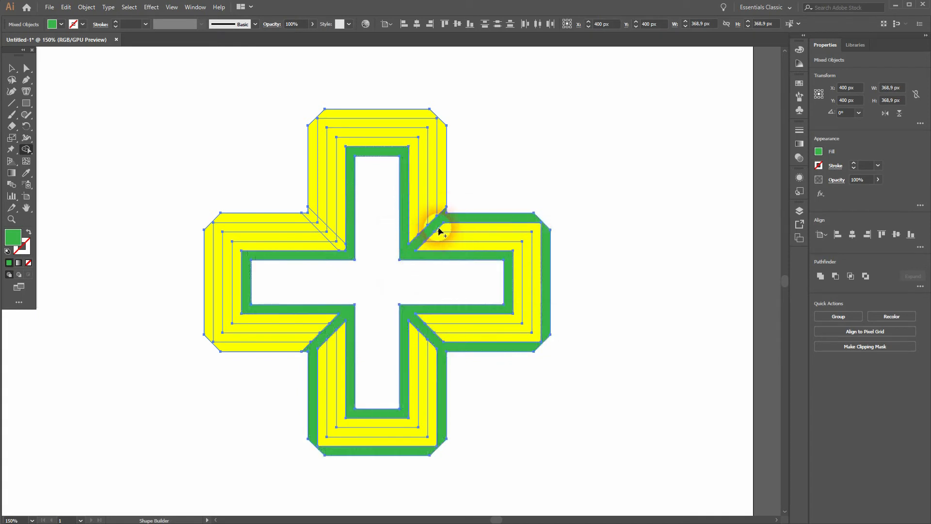
pyautogui.click(440, 202)
pyautogui.moveTo(345, 252); pyautogui.dragTo(302, 218)
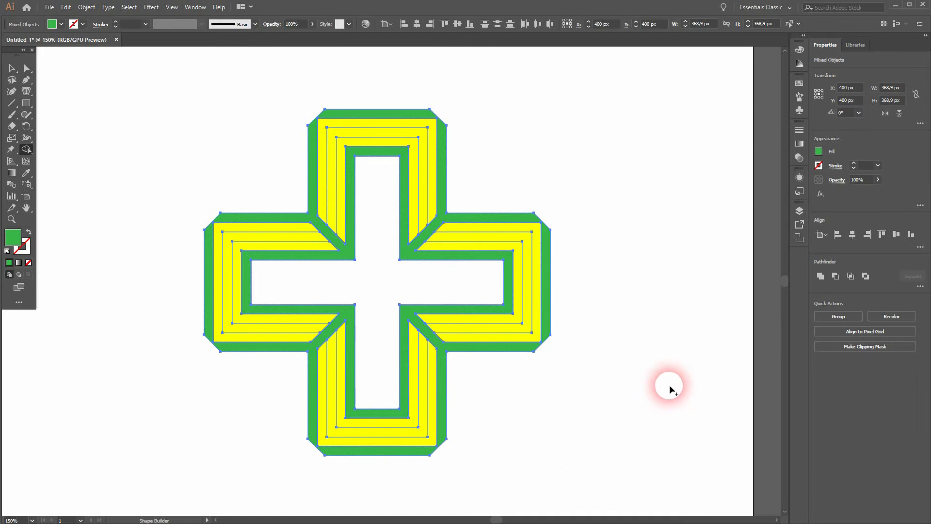
# Select the merged green outline and change its fill to a darker green
pyautogui.press('v')
pyautogui.click(492, 176)
pyautogui.click(442, 182)
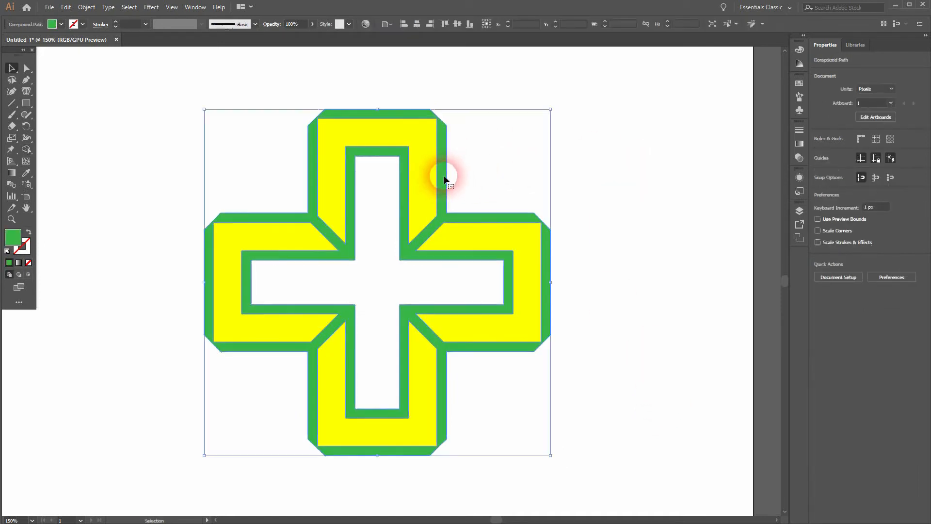
pyautogui.click(61, 24)
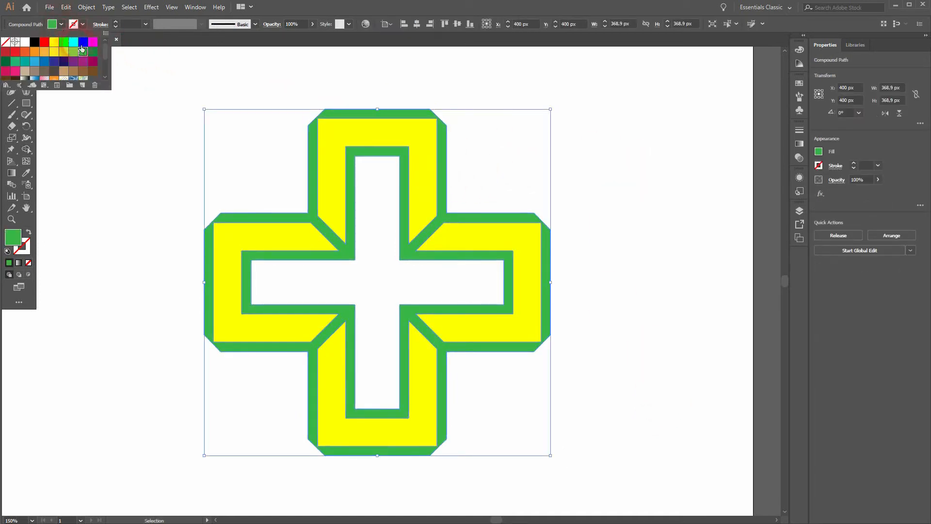
pyautogui.click(12, 63)
pyautogui.click(95, 52)
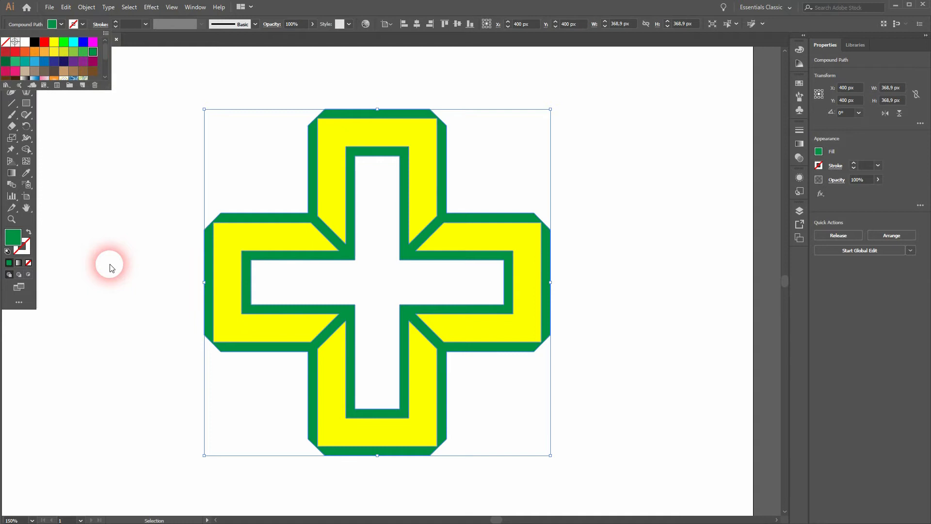
pyautogui.click(110, 266)
pyautogui.click(167, 393)
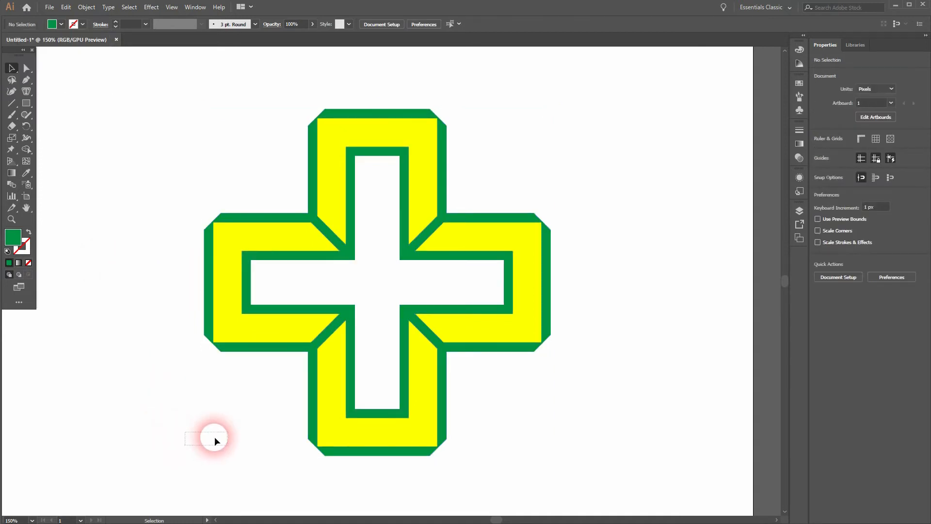
pyautogui.moveTo(617, 122); pyautogui.dragTo(619, 121)
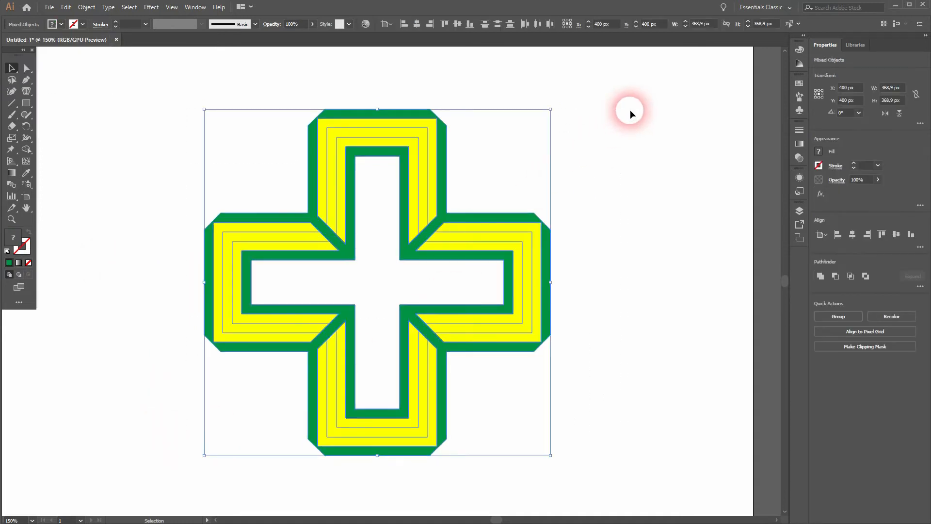
pyautogui.click(636, 180)
# Bring the horizontal red bar onto the artboard and place it over the upper horizontal edge of the plus's inner green ring
pyautogui.scroll(-2, 243, 190)
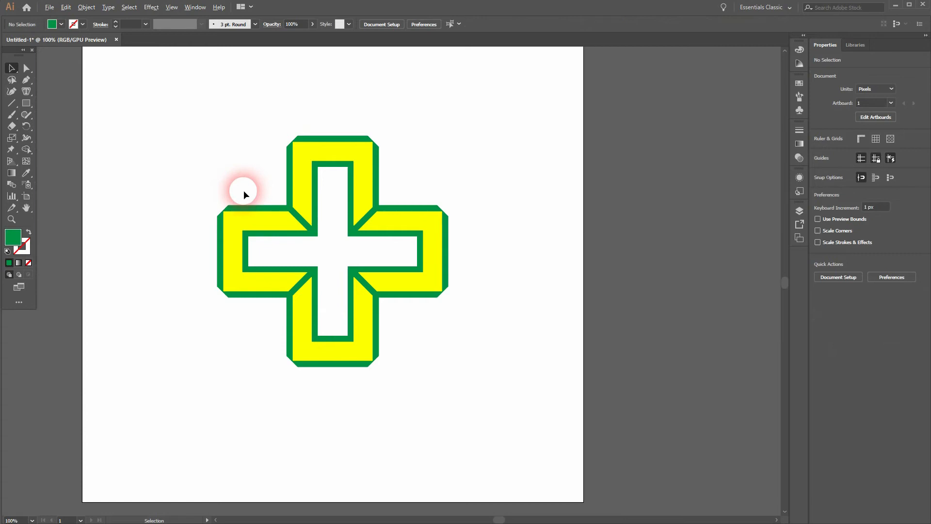
pyautogui.moveTo(140, 232); pyautogui.dragTo(219, 268)
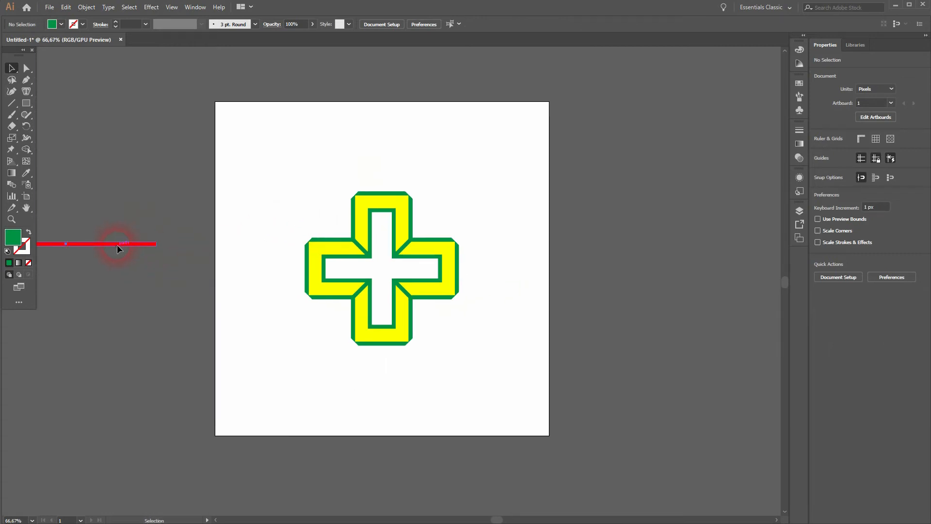
pyautogui.moveTo(378, 149); pyautogui.dragTo(399, 155)
pyautogui.scroll(4, 384, 212)
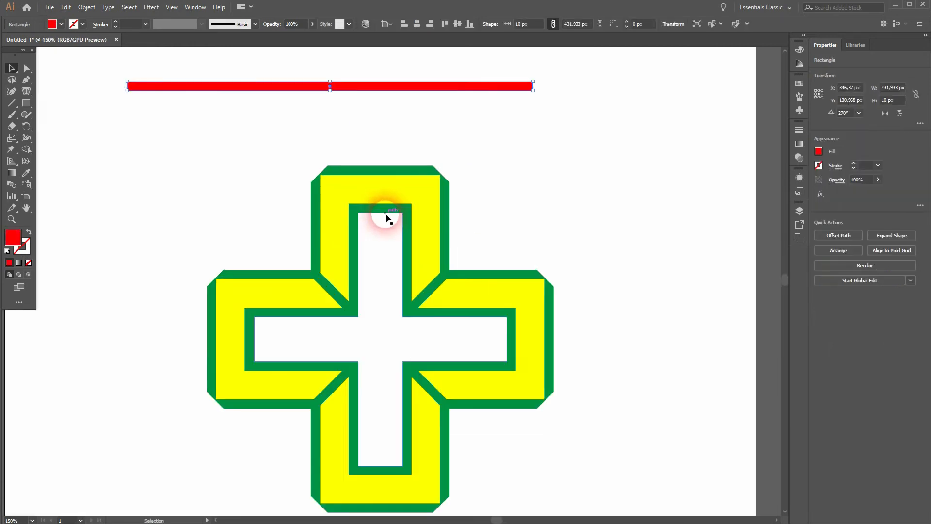
pyautogui.moveTo(302, 91); pyautogui.dragTo(384, 315)
# Align the red bar precisely with the upper horizontal edge of the inner ring in Outline view
pyautogui.scroll(2, 384, 316)
pyautogui.hotkey('ctrl', 'y')
pyautogui.scroll(3, 384, 315)
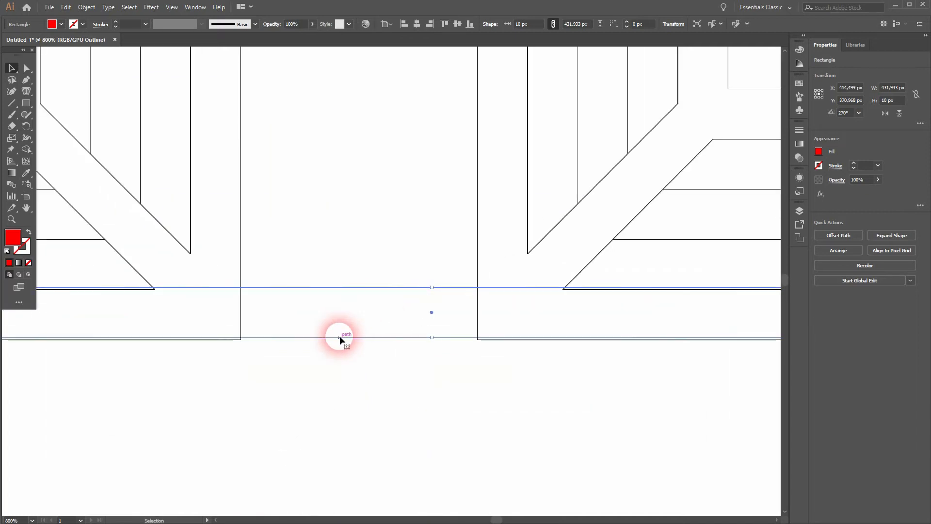
pyautogui.click(376, 208)
pyautogui.scroll(5, 498, 340)
pyautogui.moveTo(266, 346); pyautogui.dragTo(266, 342)
pyautogui.click(284, 386)
pyautogui.scroll(1, 298, 348)
pyautogui.scroll(4, 298, 347)
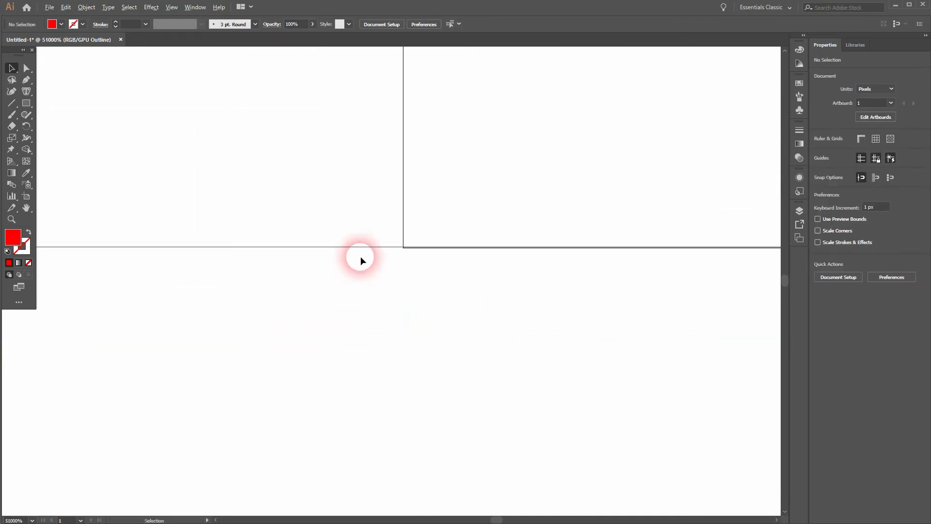
pyautogui.moveTo(356, 250); pyautogui.dragTo(356, 248)
pyautogui.click(368, 312)
# Return to Preview and duplicate the horizontal red bar onto the lower horizontal edge of the inner ring
pyautogui.hotkey('ctrl', '0')
pyautogui.hotkey('ctrl', 'y')
pyautogui.scroll(2, 378, 277)
pyautogui.scroll(4, 379, 275)
pyautogui.scroll(-4, 615, 192)
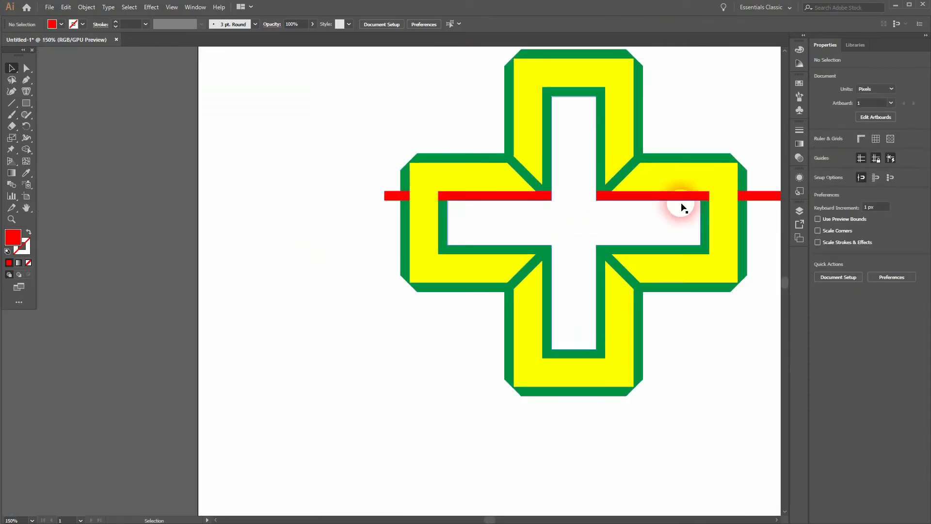
pyautogui.moveTo(682, 207); pyautogui.dragTo(588, 275)
pyautogui.click(670, 266)
pyautogui.moveTo(670, 266); pyautogui.dragTo(670, 320)
pyautogui.click(689, 343)
# Align the duplicated red bar precisely with the lower horizontal edge of the inner ring in Outline view
pyautogui.scroll(6, 537, 316)
pyautogui.hotkey('ctrl', 'y')
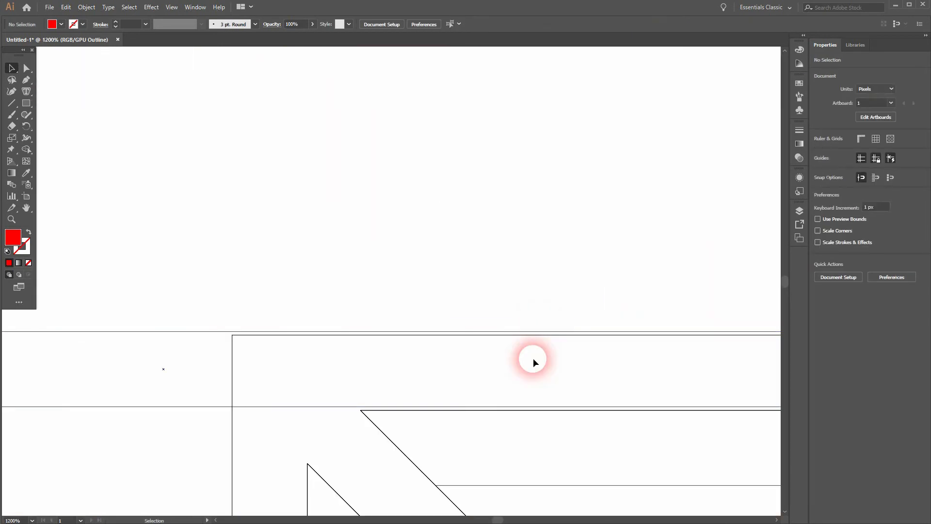
pyautogui.moveTo(206, 330); pyautogui.dragTo(205, 334)
pyautogui.scroll(4, 428, 320)
pyautogui.moveTo(328, 296); pyautogui.dragTo(558, 332)
pyautogui.moveTo(291, 330); pyautogui.dragTo(520, 299)
pyautogui.moveTo(244, 220); pyautogui.dragTo(116, 222)
pyautogui.scroll(3, 320, 240)
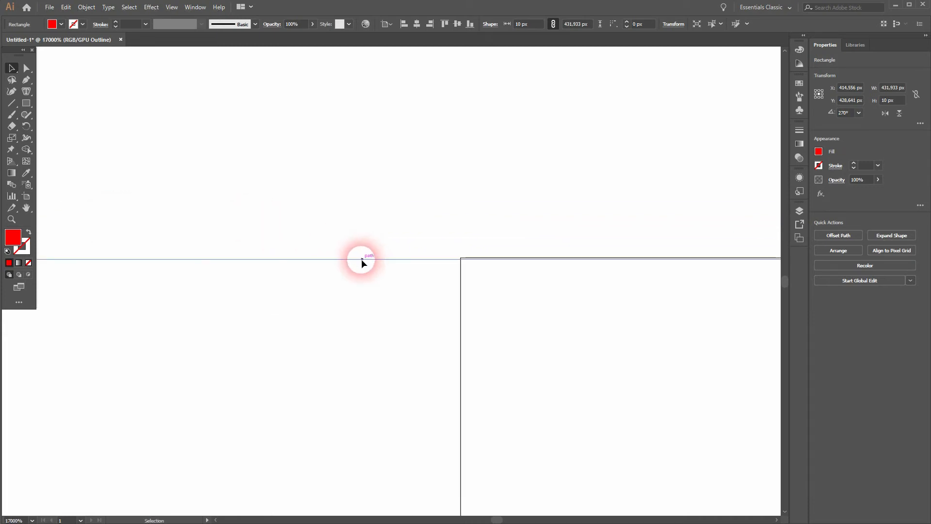
# Bring in the vertical red bar and snap it against the outside of the inner ring in the left arm
pyautogui.hotkey('ctrl', '0')
pyautogui.click(538, 339)
pyautogui.click(509, 299)
pyautogui.moveTo(510, 298); pyautogui.dragTo(281, 264)
pyautogui.scroll(5, 293, 287)
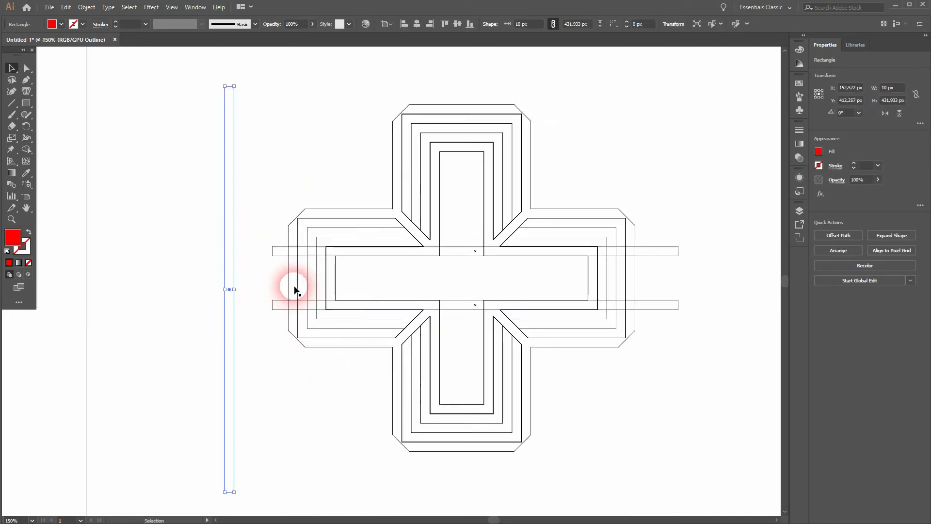
pyautogui.hotkey('ctrl', 'y')
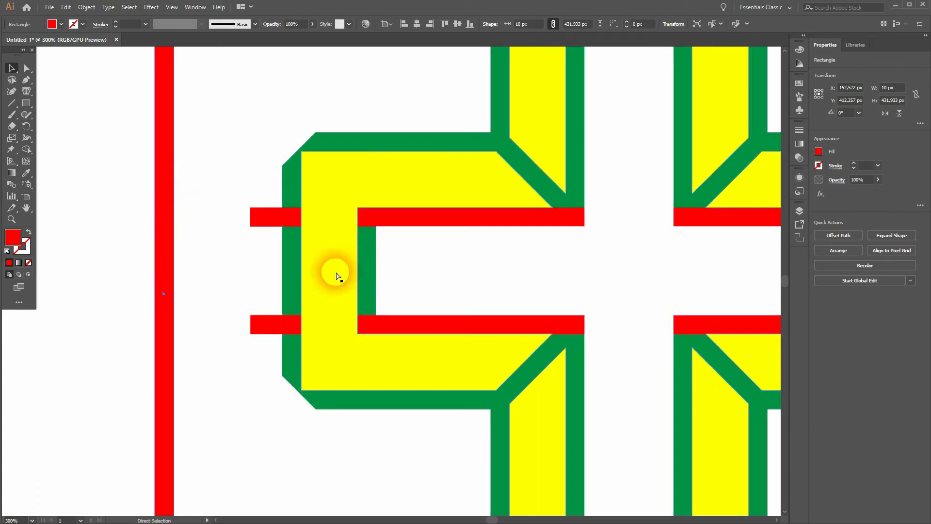
pyautogui.hotkey('ctrl', 'y')
pyautogui.moveTo(173, 240); pyautogui.dragTo(357, 247)
# Duplicate the vertical red bar against the outside of the inner ring in the right arm and return to Preview
pyautogui.scroll(-2, 433, 273)
pyautogui.moveTo(390, 168); pyautogui.dragTo(770, 169)
pyautogui.moveTo(765, 262); pyautogui.dragTo(671, 264)
pyautogui.click(742, 366)
pyautogui.hotkey('ctrl', 'y')
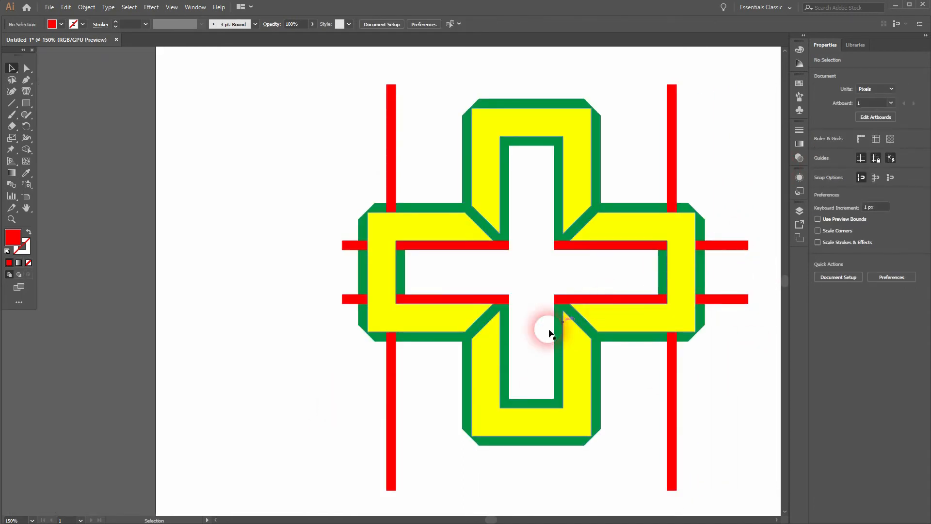
# Select all the artwork, set the fill to green and merge the red bar segments along the inner ring into the green outline with Shape Builder
pyautogui.hscroll(3, 558, 437)
pyautogui.moveTo(221, 476); pyautogui.dragTo(713, 83)
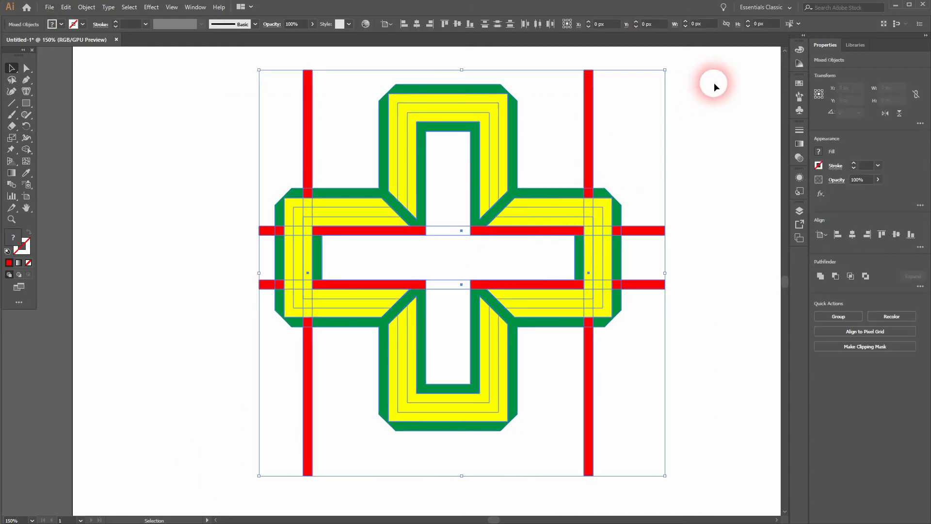
pyautogui.click(26, 149)
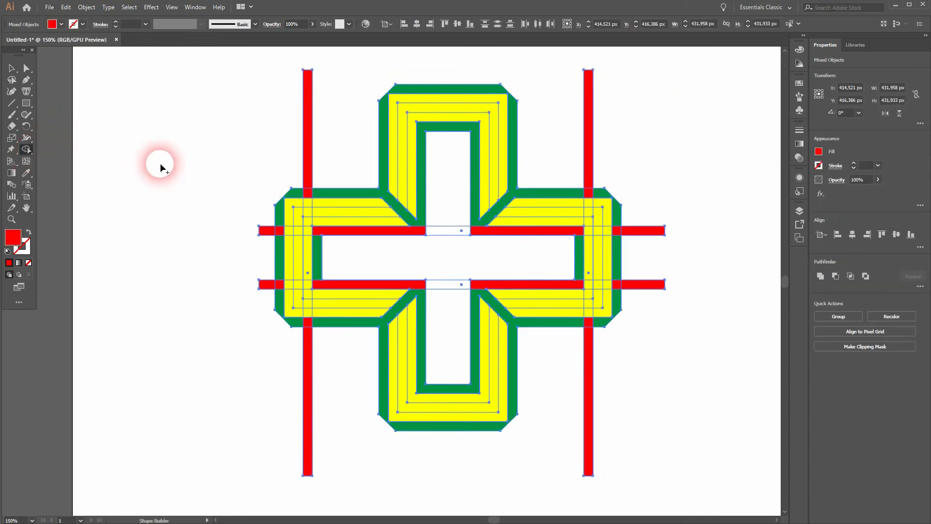
pyautogui.click(62, 24)
pyautogui.click(97, 56)
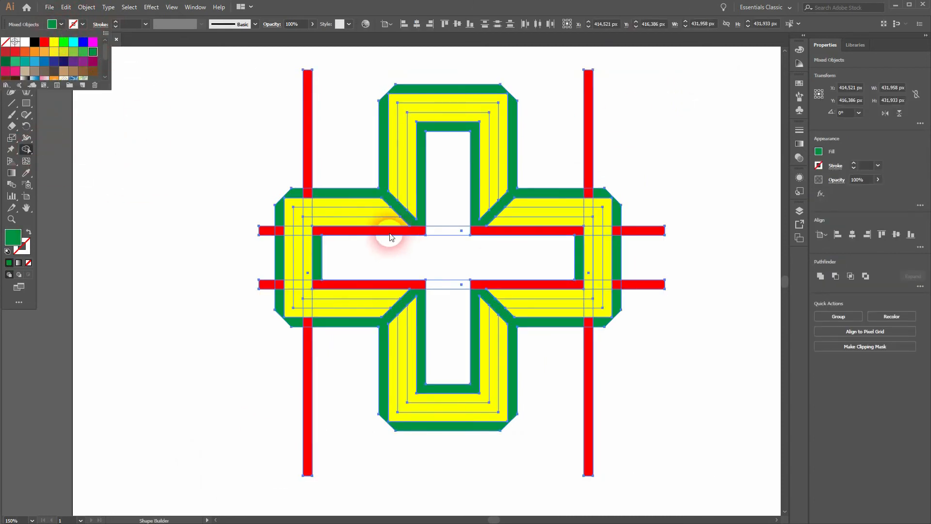
pyautogui.click(391, 237)
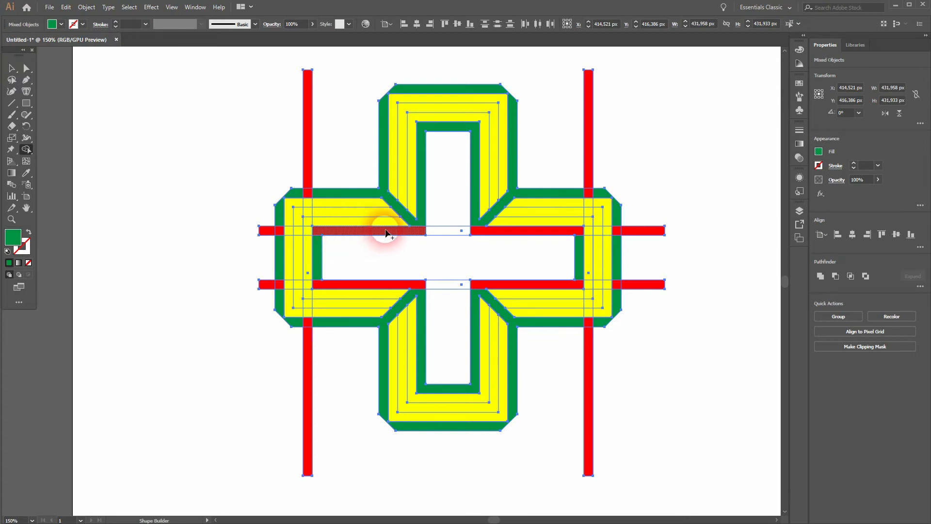
pyautogui.moveTo(305, 234)
pyautogui.mouseDown()
pyautogui.moveTo(411, 235)
pyautogui.moveTo(327, 243)
pyautogui.moveTo(335, 243)
pyautogui.mouseUp()
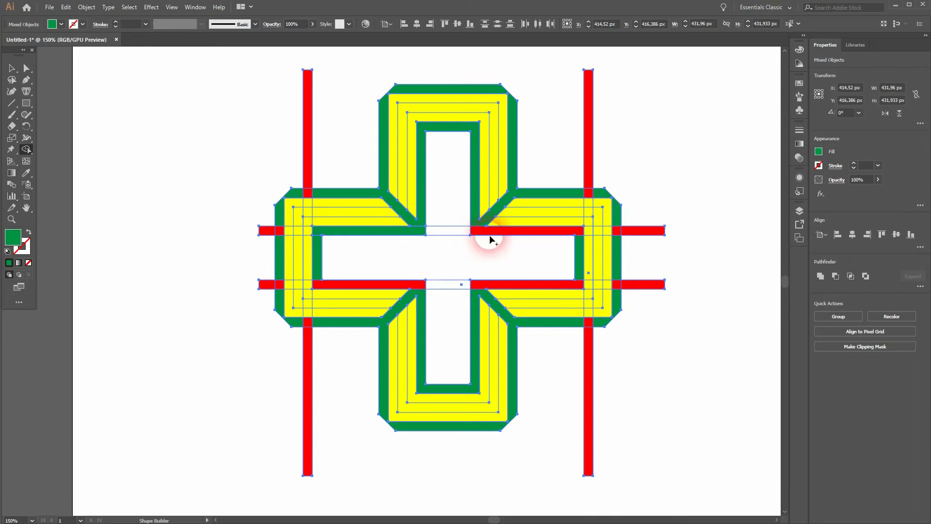
pyautogui.click(491, 234)
pyautogui.click(483, 285)
pyautogui.click(399, 285)
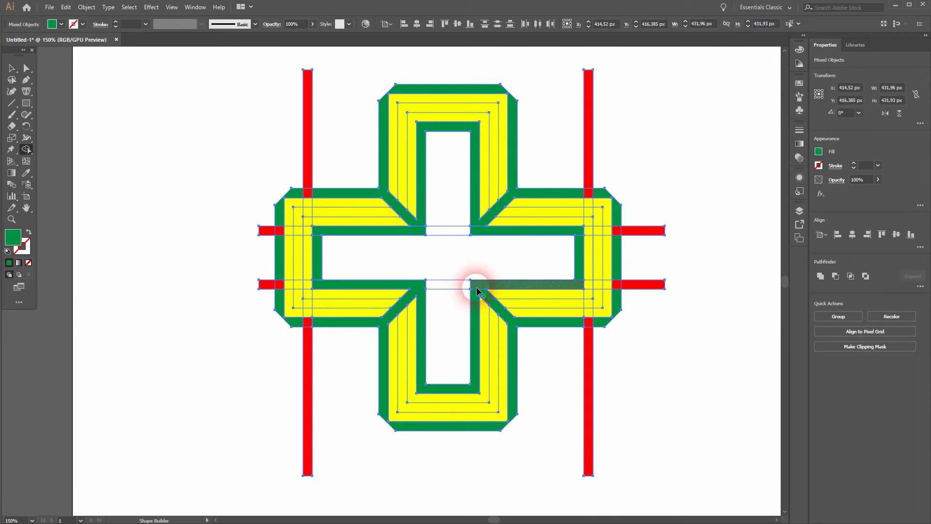
pyautogui.moveTo(577, 280)
pyautogui.mouseDown()
pyautogui.moveTo(580, 244)
pyautogui.moveTo(474, 216)
pyautogui.moveTo(423, 231)
pyautogui.moveTo(322, 233)
pyautogui.moveTo(316, 270)
pyautogui.moveTo(349, 286)
pyautogui.moveTo(418, 282)
pyautogui.moveTo(306, 280)
pyautogui.moveTo(315, 290)
pyautogui.moveTo(252, 289)
pyautogui.mouseUp()
# Remove the horizontal bar ends outside the left arm and merge their overlaps with its outer border into the green outline
pyautogui.scroll(2, 308, 279)
pyautogui.keyDown('alt'); pyautogui.click(226, 287); pyautogui.keyUp('alt')
pyautogui.keyDown('alt'); pyautogui.click(226, 182); pyautogui.keyUp('alt')
pyautogui.moveTo(249, 211); pyautogui.dragTo(252, 164)
pyautogui.moveTo(250, 290)
pyautogui.mouseDown()
pyautogui.moveTo(257, 311)
pyautogui.moveTo(247, 251)
pyautogui.mouseUp()
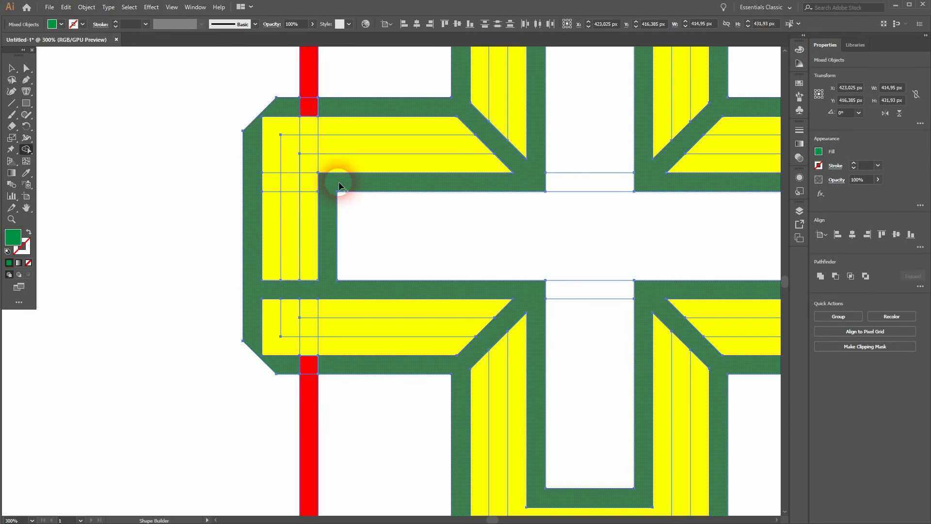
# Remove all red bar ends outside the right arm and merge their overlaps with its border into the green outline
pyautogui.moveTo(713, 248); pyautogui.dragTo(494, 299)
pyautogui.moveTo(626, 236); pyautogui.dragTo(706, 234)
pyautogui.moveTo(751, 227); pyautogui.dragTo(754, 392)
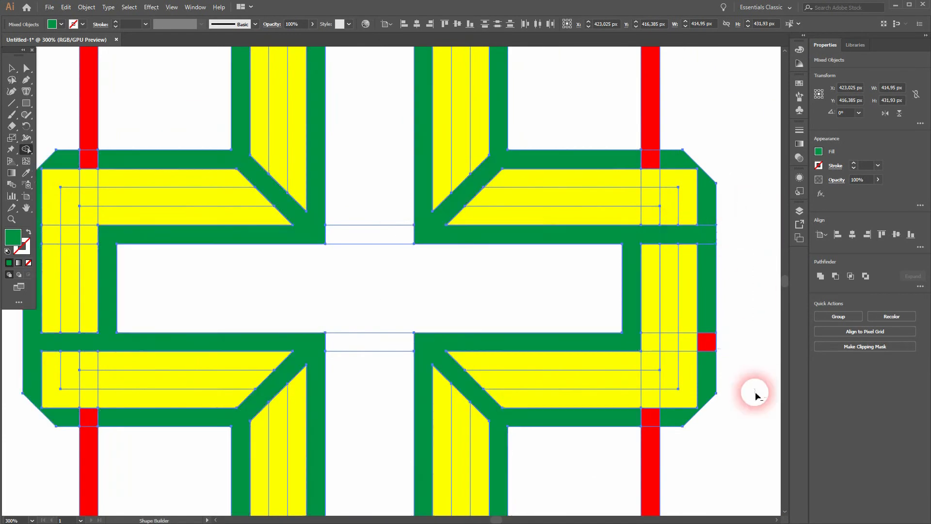
pyautogui.keyDown('alt'); pyautogui.click(649, 121); pyautogui.keyUp('alt')
pyautogui.moveTo(634, 160); pyautogui.dragTo(671, 156)
pyautogui.moveTo(711, 269); pyautogui.dragTo(706, 378)
pyautogui.keyDown('alt'); pyautogui.click(650, 439); pyautogui.keyUp('alt')
pyautogui.moveTo(655, 419); pyautogui.dragTo(628, 423)
# Remove the lower end of the left vertical bar and merge its overlap with the left arm's lower border into the green outline
pyautogui.moveTo(189, 495)
pyautogui.mouseDown()
pyautogui.moveTo(306, 312)
pyautogui.moveTo(335, 324)
pyautogui.mouseUp()
pyautogui.keyDown('alt'); pyautogui.click(236, 286); pyautogui.keyUp('alt')
pyautogui.moveTo(216, 249); pyautogui.dragTo(257, 246)
pyautogui.moveTo(282, 286)
pyautogui.mouseDown()
pyautogui.moveTo(243, 395)
pyautogui.moveTo(253, 397)
pyautogui.mouseUp()
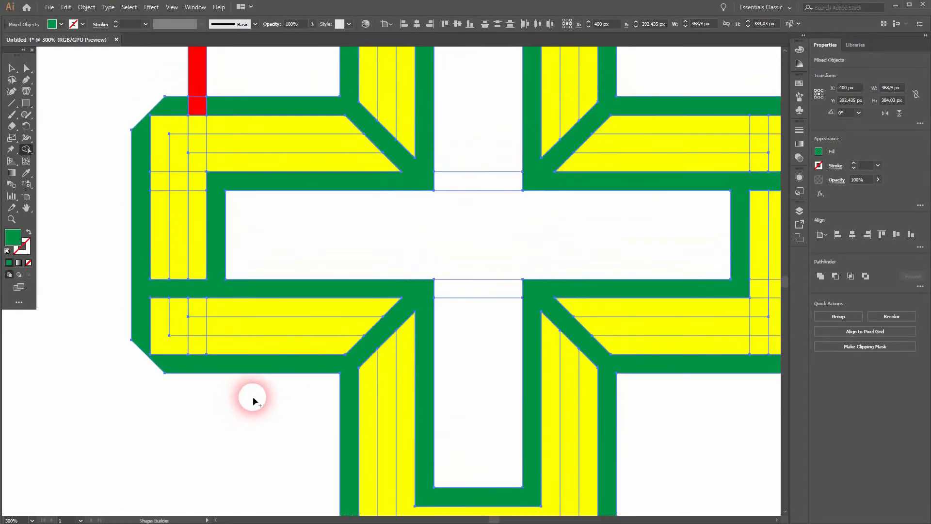
# Set the fill to white and merge the pieces inside the central plus into one white shape
pyautogui.click(29, 54)
pyautogui.moveTo(487, 335); pyautogui.dragTo(468, 97)
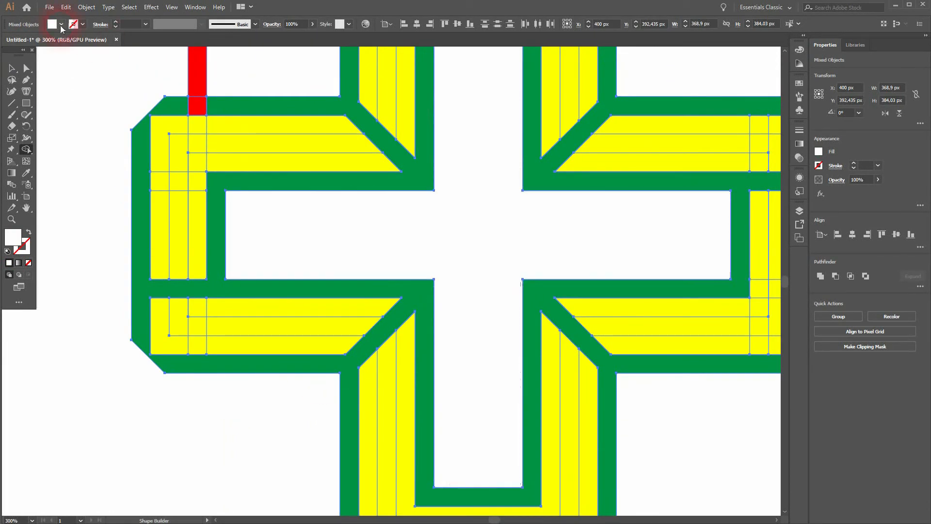
# Set the fill to a warmer yellow and apply it to the innermost strips of the lower arm and the side arms' horizontal sections
pyautogui.click(61, 24)
pyautogui.click(51, 54)
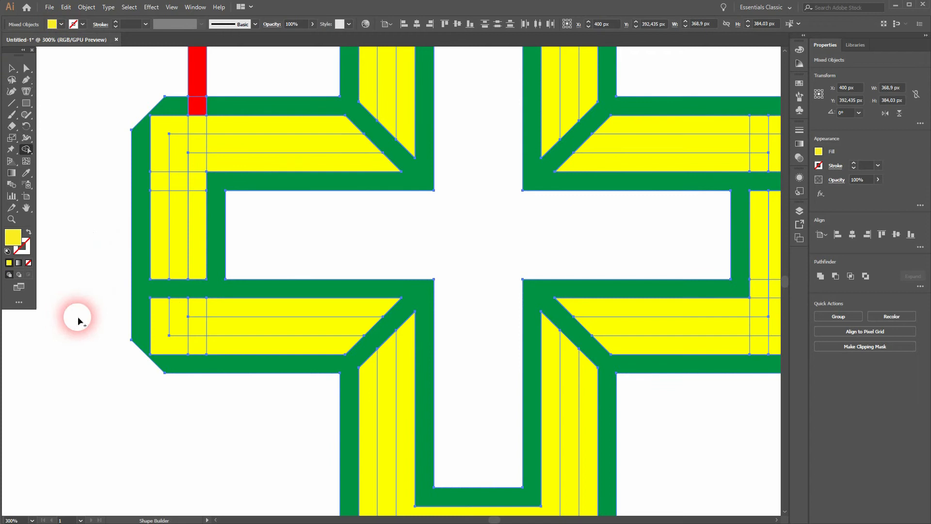
pyautogui.click(234, 305)
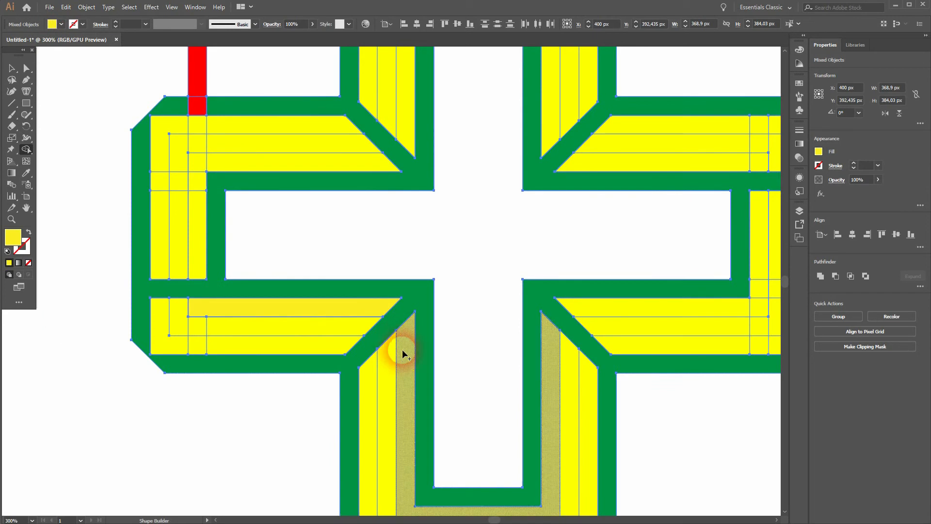
pyautogui.moveTo(392, 404); pyautogui.dragTo(371, 350)
pyautogui.click(383, 350)
pyautogui.click(693, 252)
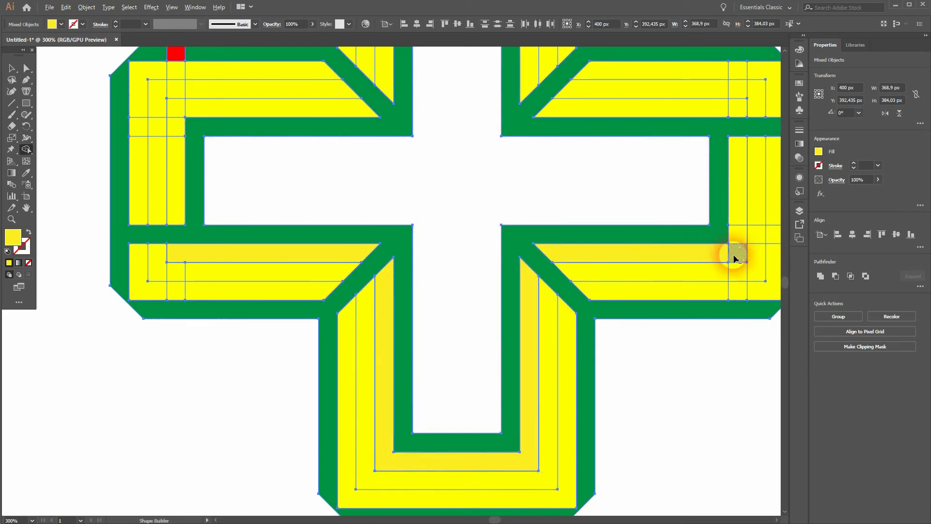
pyautogui.moveTo(649, 195)
pyautogui.mouseDown()
pyautogui.moveTo(551, 285)
pyautogui.moveTo(646, 296)
pyautogui.moveTo(628, 319)
pyautogui.mouseUp()
pyautogui.moveTo(622, 235); pyautogui.dragTo(721, 232)
pyautogui.click(338, 233)
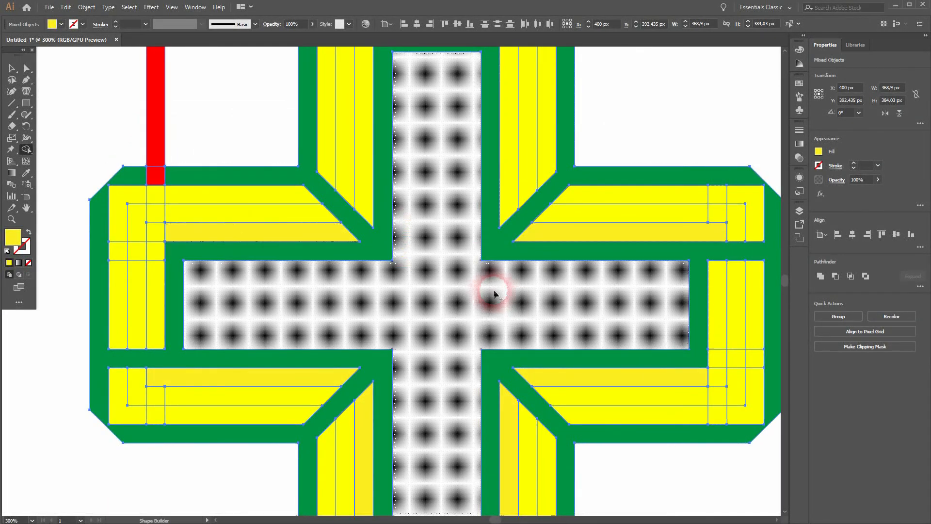
# Reselect the artwork, set the fill to green and fill the small squares at the left arm's upper and right arm's lower inner corners
pyautogui.press('v')
pyautogui.moveTo(52, 53); pyautogui.dragTo(773, 486)
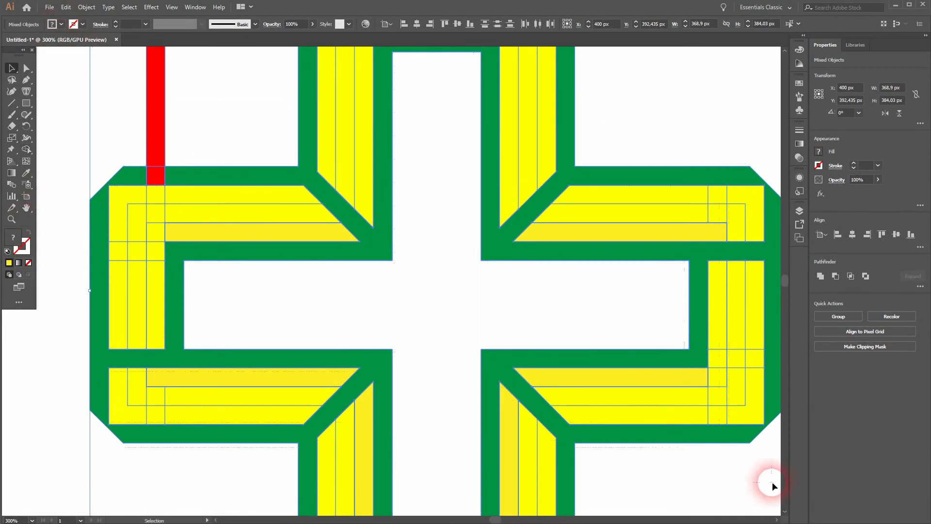
pyautogui.click(26, 149)
pyautogui.click(61, 24)
pyautogui.click(32, 50)
pyautogui.click(116, 222)
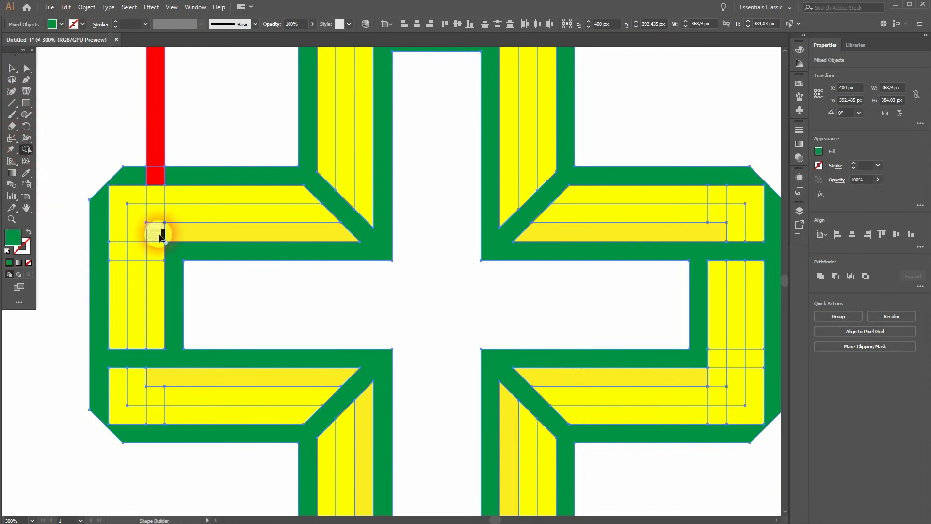
pyautogui.click(717, 377)
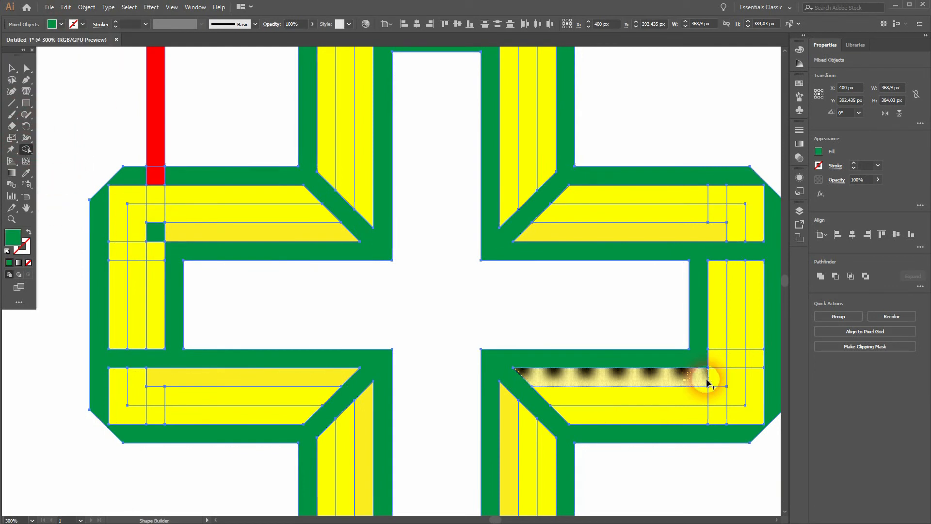
# Turn the middle strips of the left arm's vertical and lower sections and of the lower arm green with Shape Builder
pyautogui.click(137, 290)
pyautogui.click(135, 231)
pyautogui.click(133, 380)
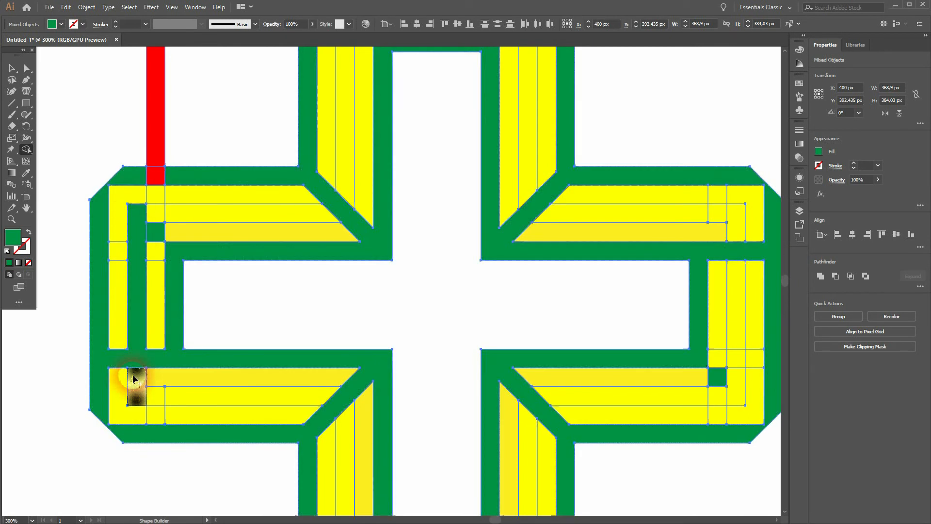
pyautogui.click(176, 390)
pyautogui.click(349, 423)
# Merge the middle strips of the right arm, the left arm's upper section and the upper arm into the green outline
pyautogui.click(679, 398)
pyautogui.moveTo(718, 397); pyautogui.dragTo(733, 376)
pyautogui.moveTo(738, 335); pyautogui.dragTo(736, 362)
pyautogui.moveTo(183, 210)
pyautogui.mouseDown()
pyautogui.moveTo(153, 216)
pyautogui.moveTo(155, 231)
pyautogui.mouseUp()
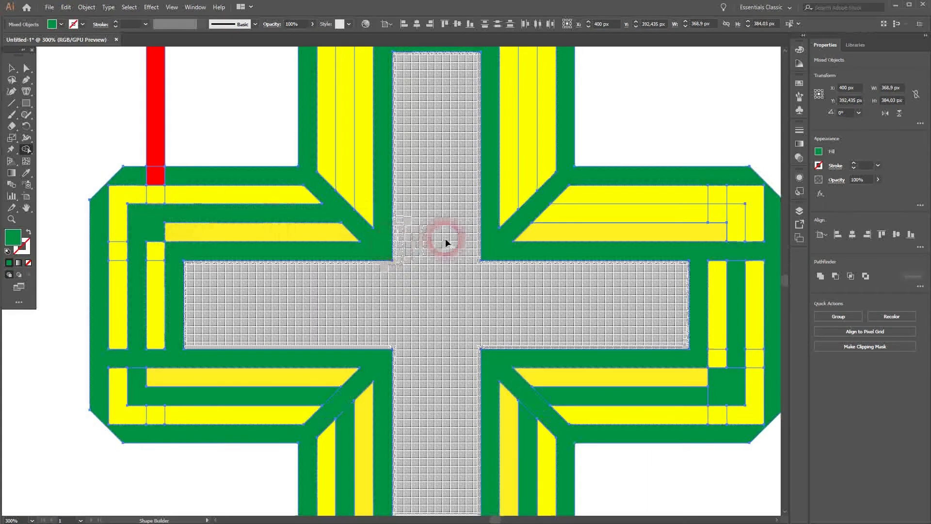
pyautogui.click(346, 190)
pyautogui.click(527, 194)
pyautogui.moveTo(646, 206)
pyautogui.mouseDown()
pyautogui.moveTo(732, 218)
pyautogui.moveTo(733, 228)
pyautogui.mouseUp()
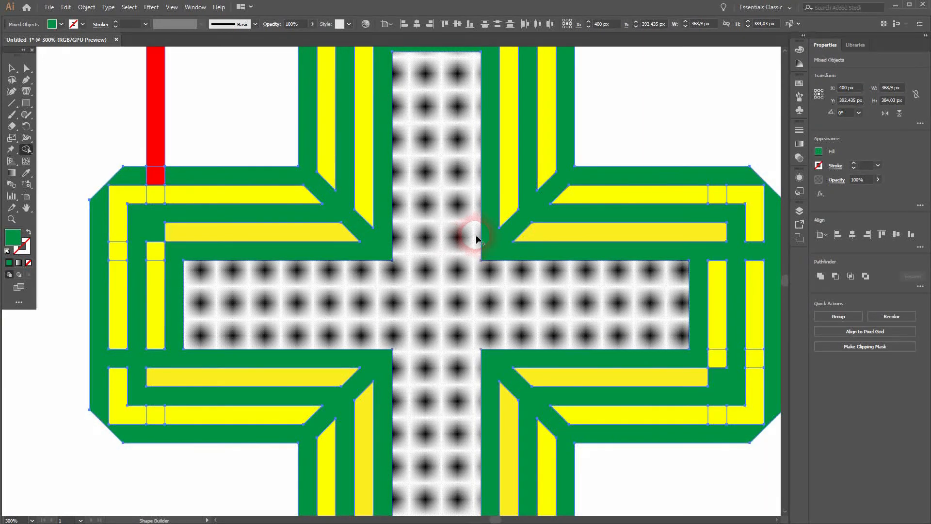
# Set the fill to a lighter green and apply it to the inner vertical strip of the left arm
pyautogui.click(61, 25)
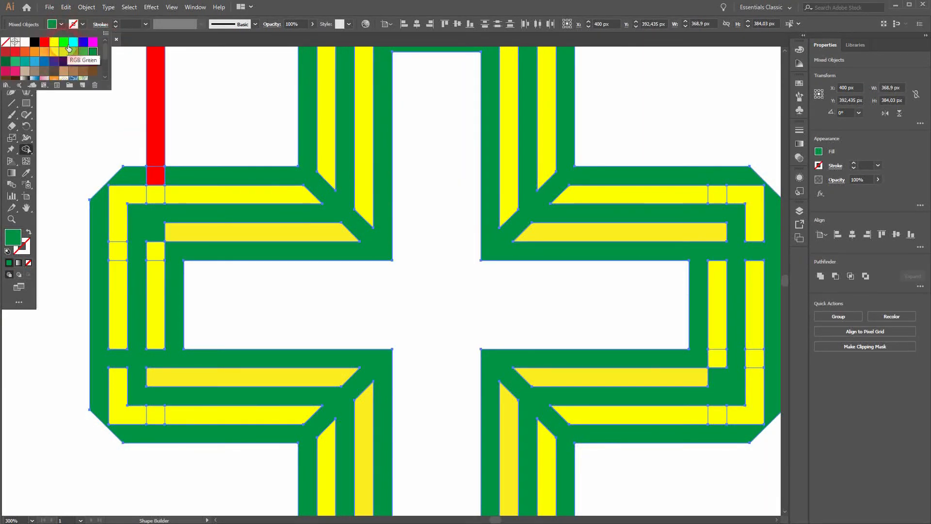
pyautogui.click(26, 66)
pyautogui.click(160, 286)
pyautogui.click(60, 26)
pyautogui.click(18, 64)
pyautogui.click(159, 305)
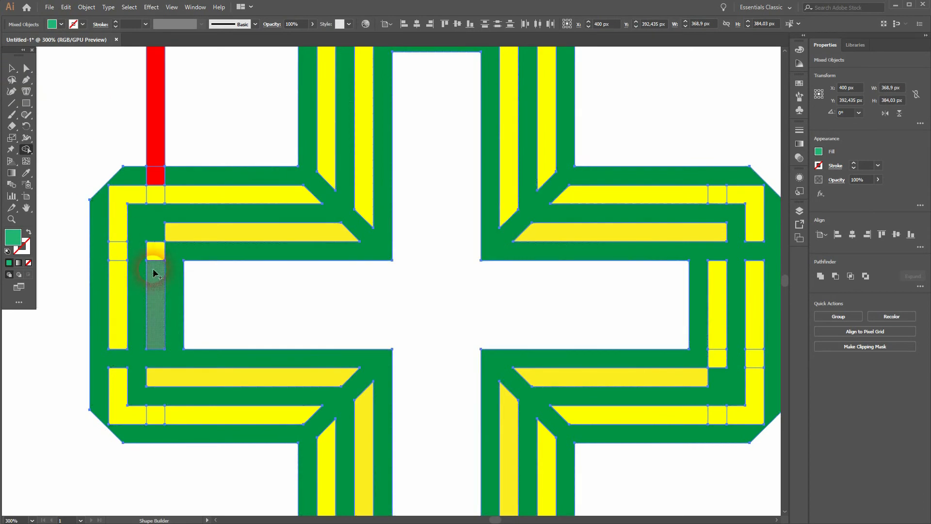
# Fill the inner vertical strips and the lower horizontal strips of both side arms with light green using Shape Builder
pyautogui.moveTo(155, 274); pyautogui.dragTo(155, 251)
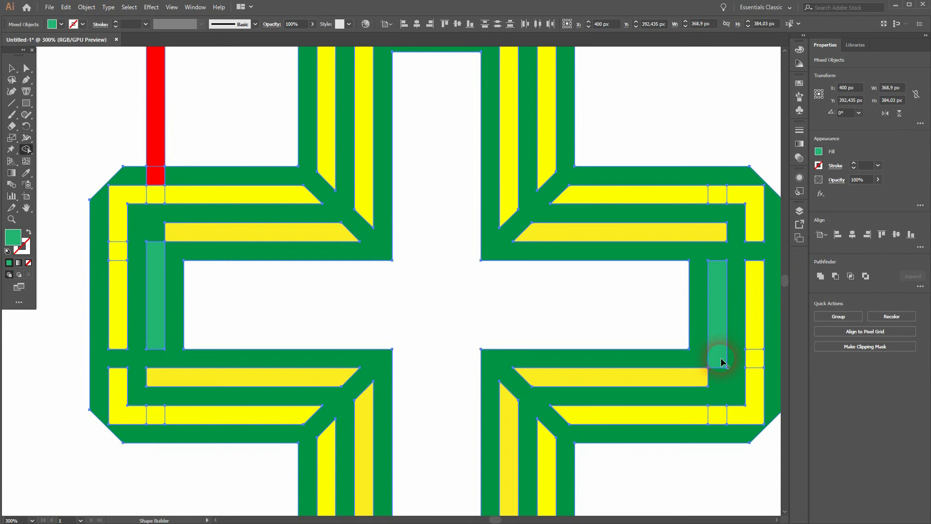
pyautogui.click(223, 413)
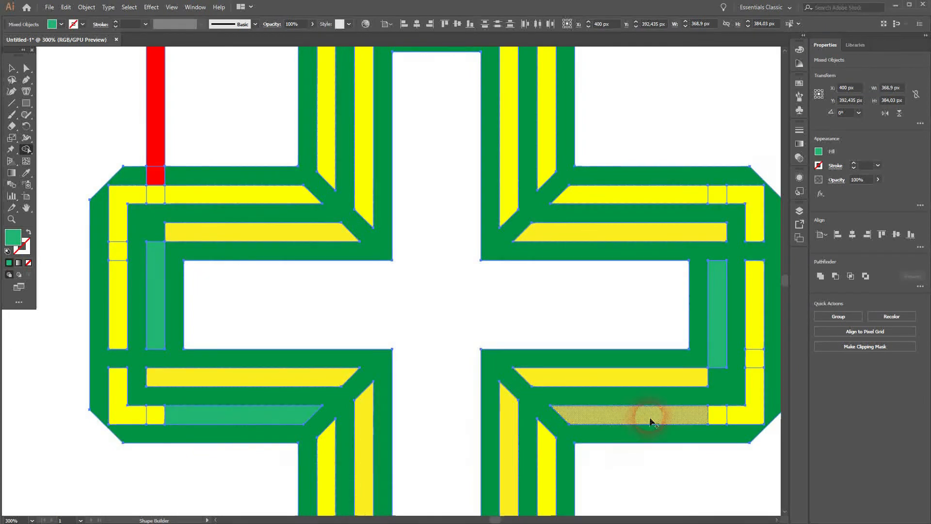
pyautogui.click(700, 415)
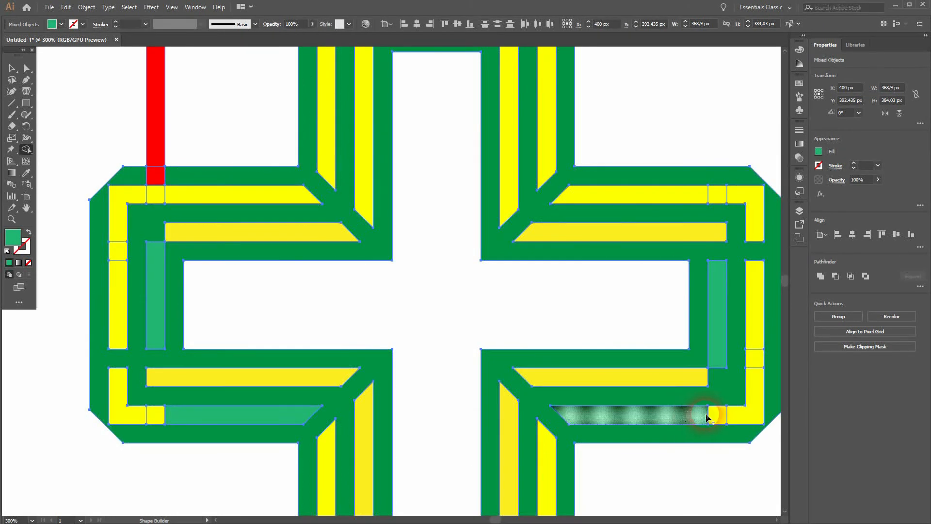
# Apply light green to the lower arm's outer strip, the upper arm's inner strip and the side arms' upper horizontal strips
pyautogui.moveTo(721, 488); pyautogui.dragTo(592, 354)
pyautogui.scroll(5, 418, 223)
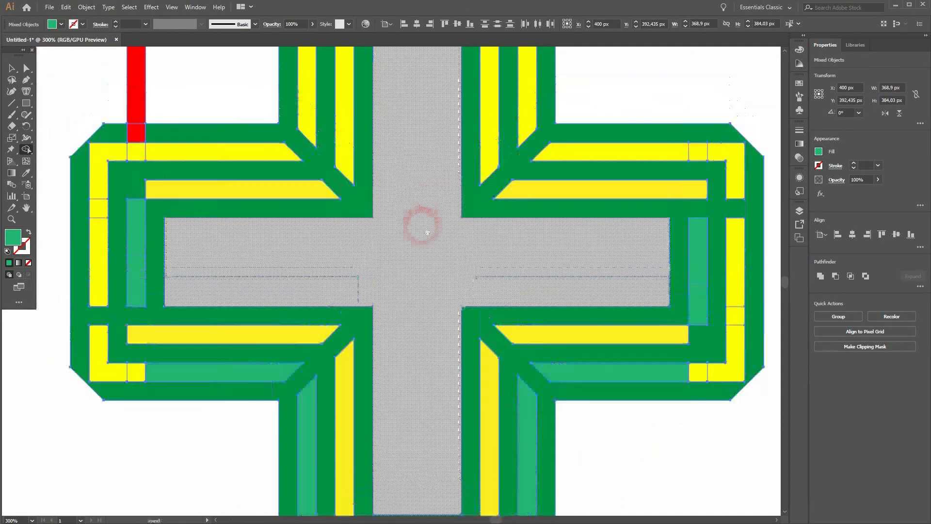
pyautogui.click(622, 284)
pyautogui.moveTo(567, 392)
pyautogui.mouseDown()
pyautogui.moveTo(610, 294)
pyautogui.moveTo(633, 311)
pyautogui.mouseUp()
pyautogui.click(290, 209)
pyautogui.hscroll(3, 474, 316)
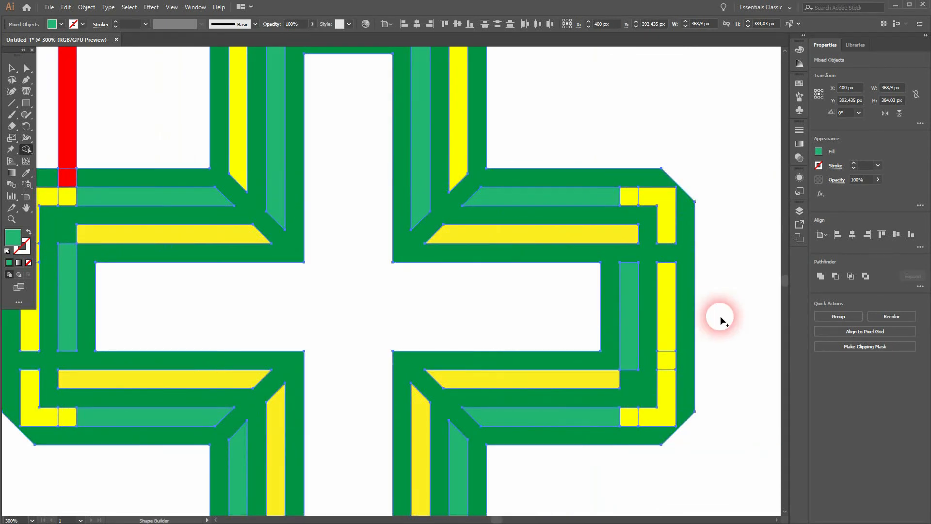
# Set the fill to the warmer yellow and recolour the bright yellow pieces at the side arms' ends with Shape Builder
pyautogui.click(61, 24)
pyautogui.click(64, 52)
pyautogui.click(581, 380)
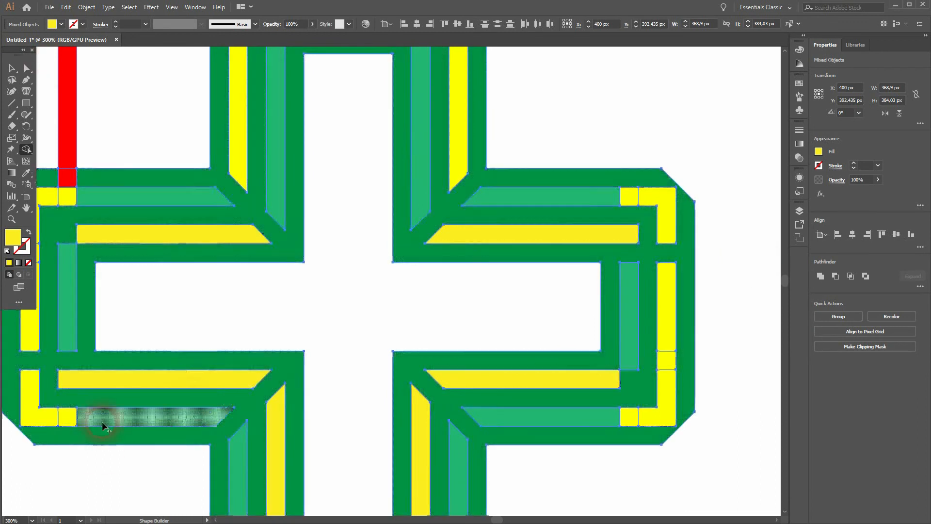
pyautogui.click(671, 333)
pyautogui.moveTo(340, 300); pyautogui.dragTo(478, 292)
pyautogui.moveTo(168, 244); pyautogui.dragTo(169, 286)
pyautogui.moveTo(485, 291)
pyautogui.mouseDown()
pyautogui.moveTo(184, 291)
pyautogui.moveTo(375, 292)
pyautogui.mouseUp()
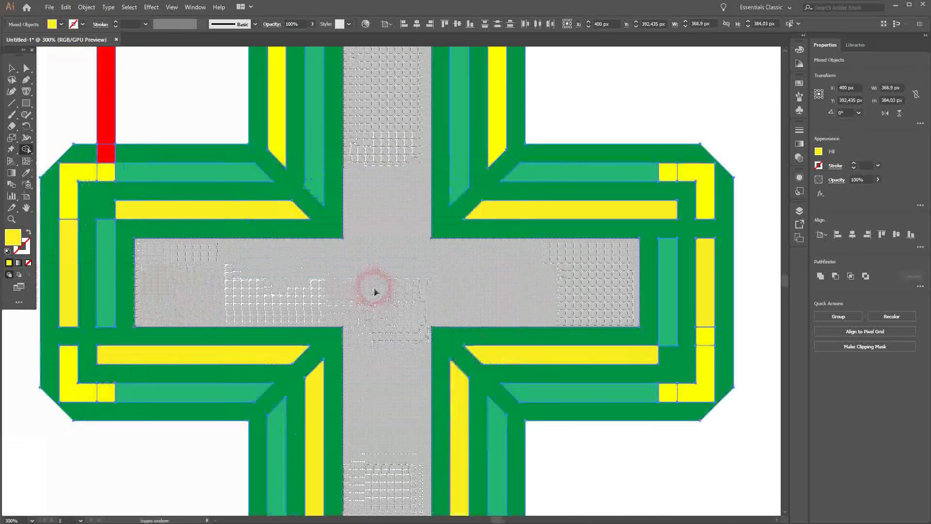
pyautogui.hotkey('ctrl', 'z')
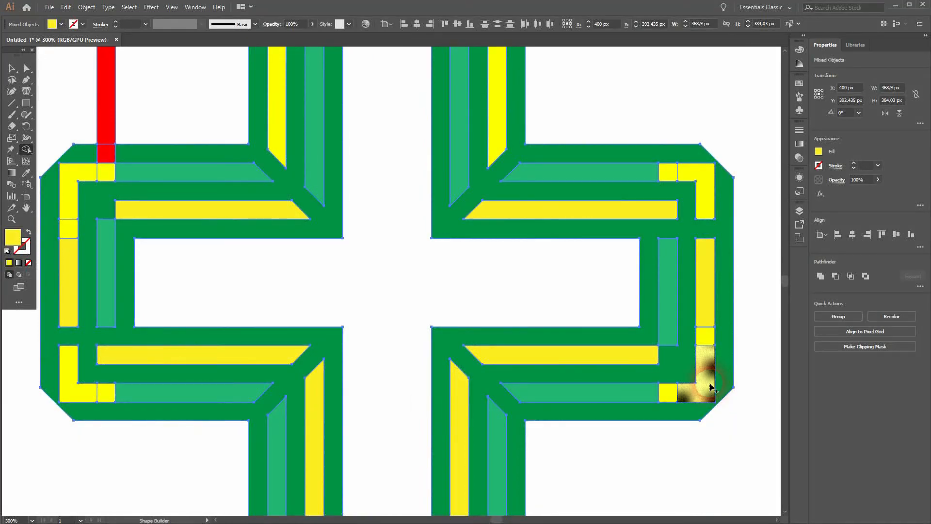
pyautogui.moveTo(377, 154); pyautogui.dragTo(426, 313)
pyautogui.moveTo(485, 478); pyautogui.dragTo(425, 154)
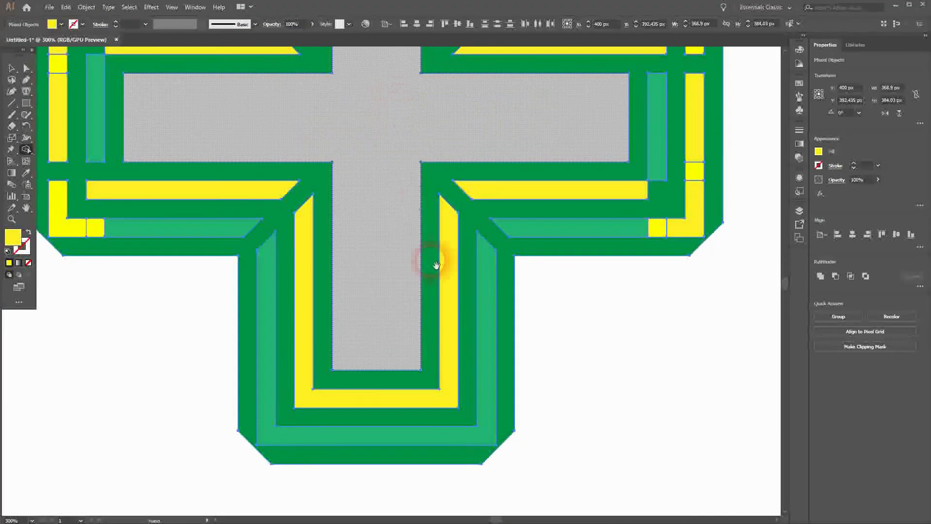
pyautogui.moveTo(437, 265); pyautogui.dragTo(468, 440)
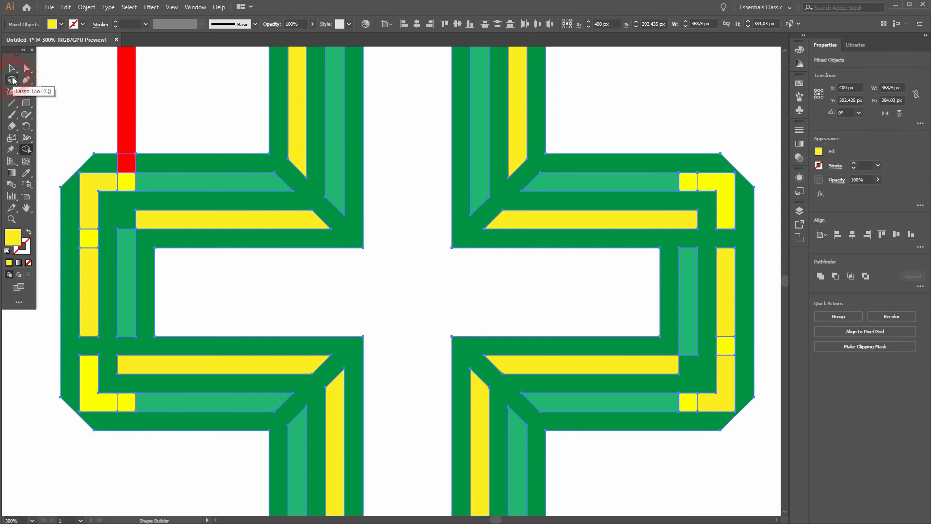
# Set the fill to dark green and merge the small yellow squares on the right arm and the left arm's lower section into the outline
pyautogui.click(60, 24)
pyautogui.click(126, 404)
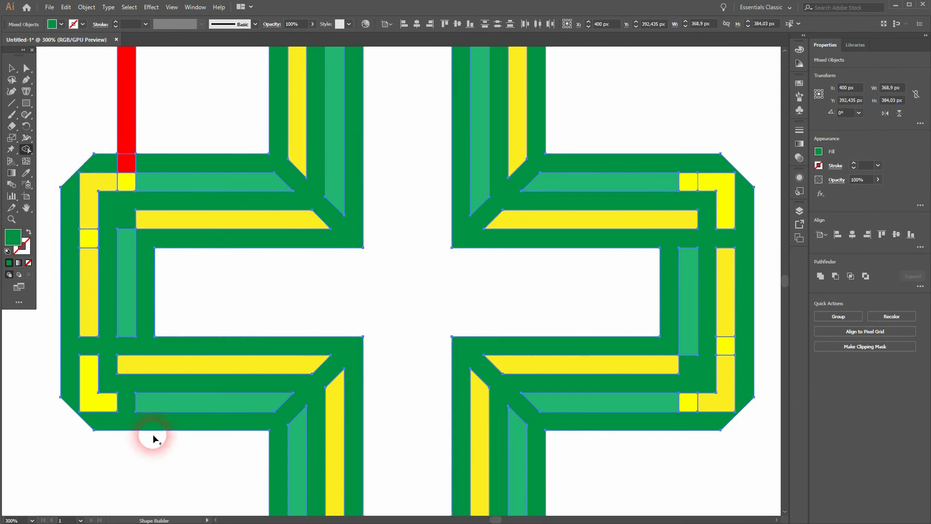
pyautogui.click(690, 404)
pyautogui.click(727, 346)
pyautogui.click(688, 182)
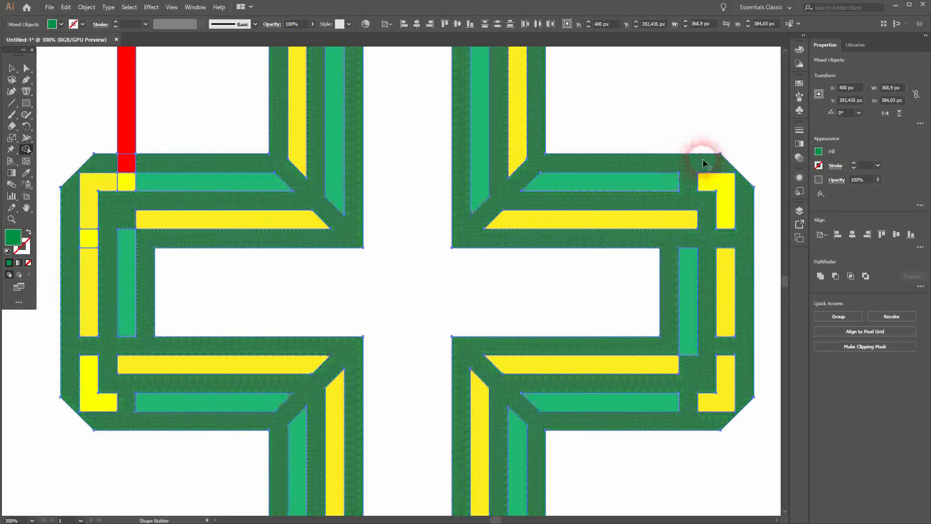
# Merge the left arm's remaining yellow squares and red overlap into the outline, delete the leftover red bar, and deselect the artwork
pyautogui.click(127, 181)
pyautogui.click(129, 165)
pyautogui.keyDown('alt'); pyautogui.click(127, 140); pyautogui.keyUp('alt')
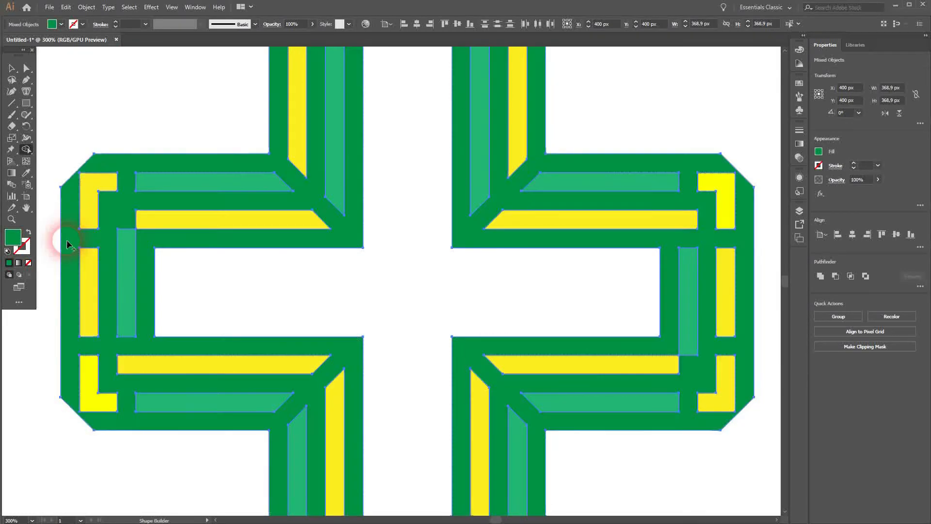
pyautogui.click(405, 370)
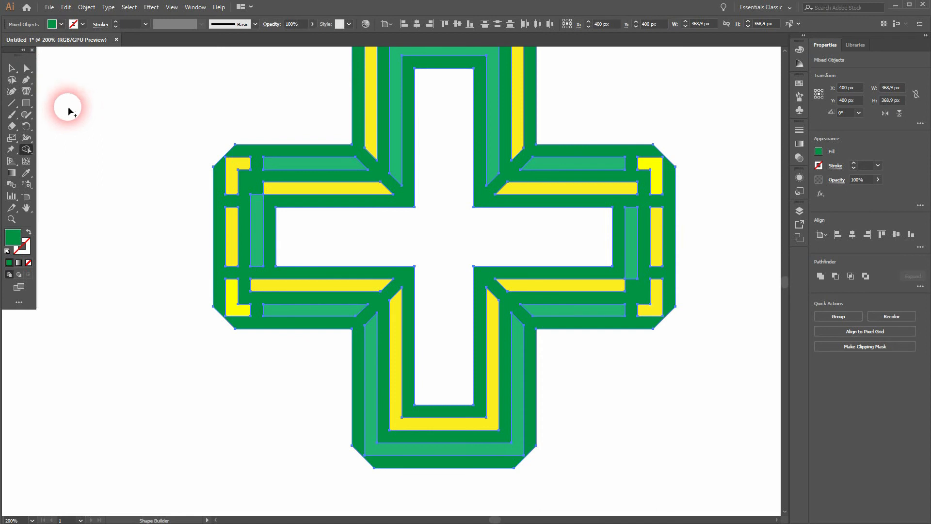
pyautogui.press('v')
pyautogui.click(204, 313)
pyautogui.scroll(-1, 361, 307)
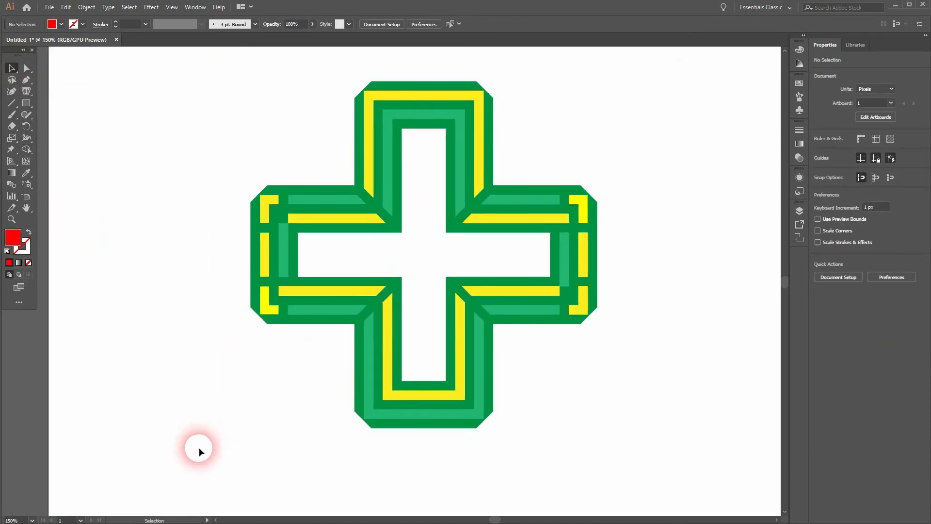
# Reselect all artwork and apply the warmer yellow to the left arm's lower and right arm's upper L-shaped corner pieces
pyautogui.hotkey('ctrl', 'a')
pyautogui.click(61, 24)
pyautogui.click(53, 51)
pyautogui.click(26, 149)
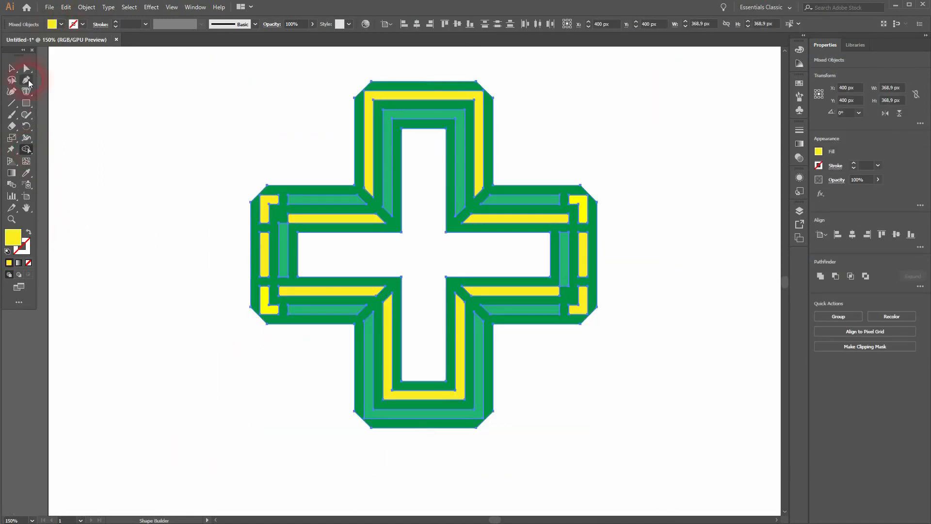
pyautogui.click(61, 24)
pyautogui.click(273, 311)
pyautogui.scroll(3, 270, 308)
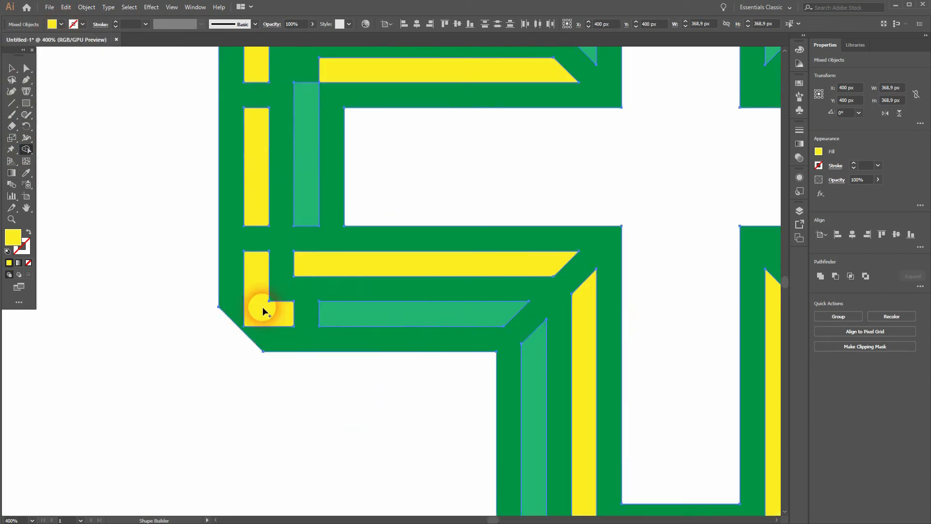
pyautogui.scroll(-2, 318, 280)
pyautogui.moveTo(493, 224); pyautogui.dragTo(445, 267)
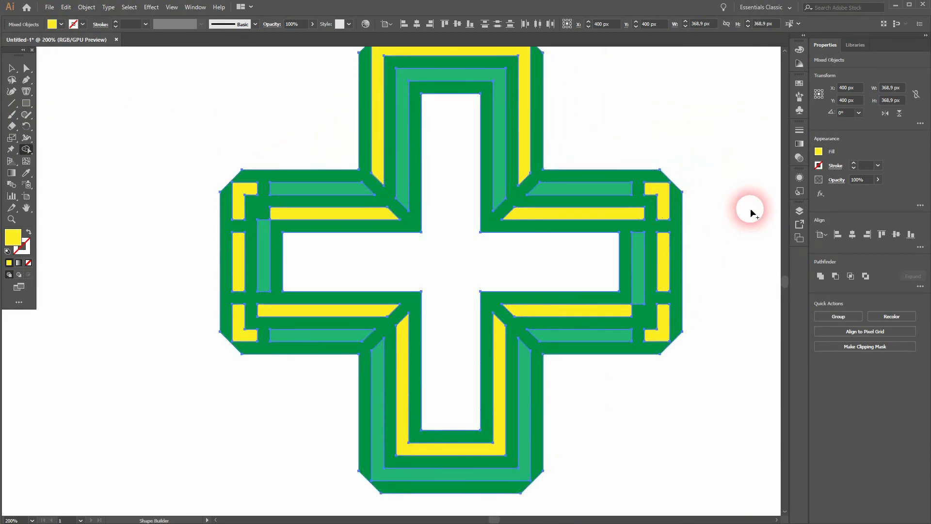
# Set the fill to light green and apply it to the left arm's lower and right arm's upper L-shaped corner pieces
pyautogui.click(52, 24)
pyautogui.click(15, 61)
pyautogui.click(181, 270)
pyautogui.click(242, 324)
pyautogui.click(661, 197)
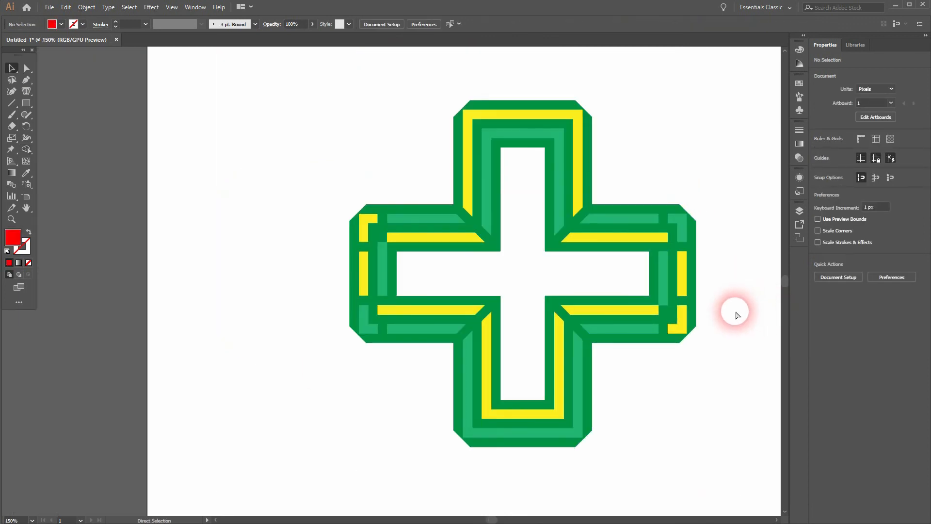
# Select all pieces of the finished cross, group them into one object, and deselect it
pyautogui.hotkey('ctrl', '0')
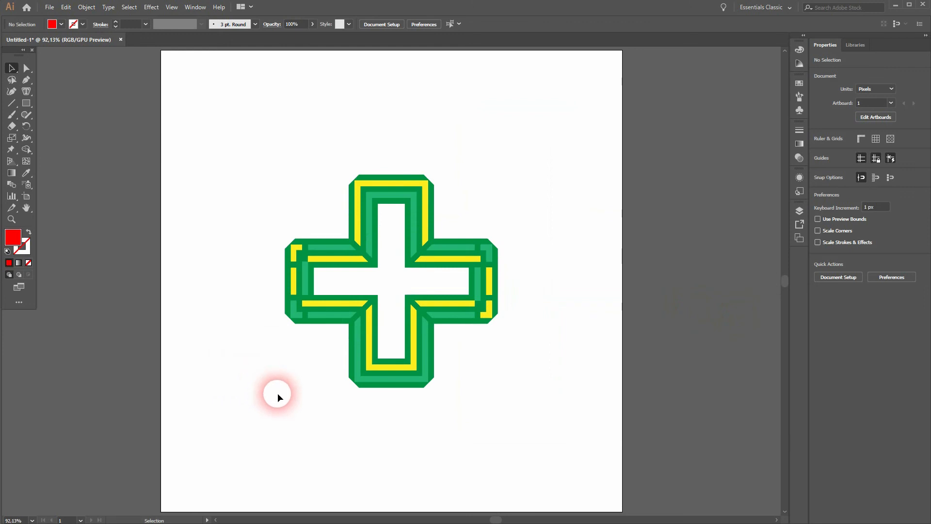
pyautogui.moveTo(245, 406); pyautogui.dragTo(589, 94)
pyautogui.rightClick(428, 239)
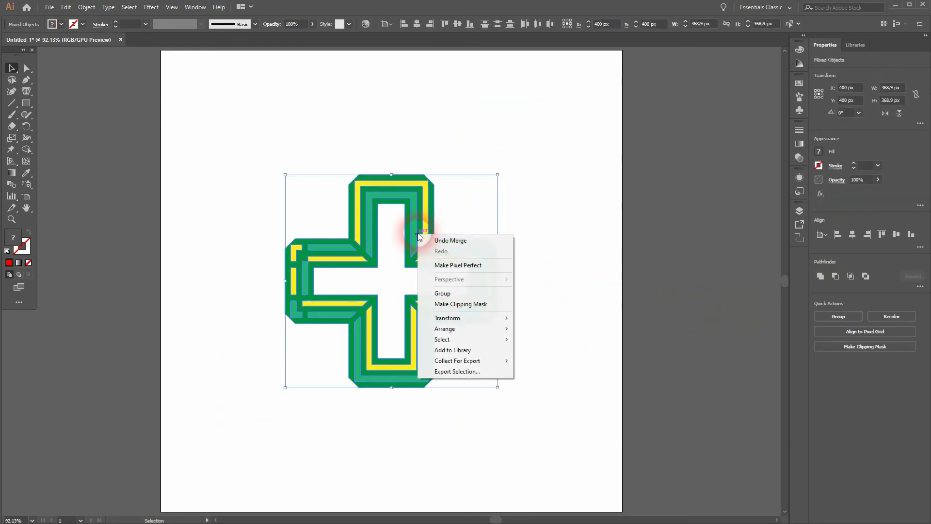
pyautogui.click(473, 293)
pyautogui.click(562, 328)
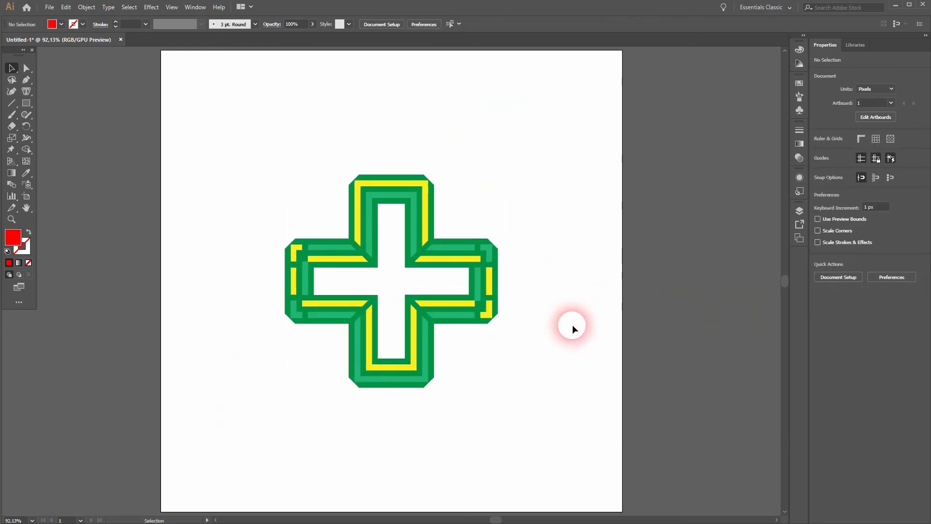